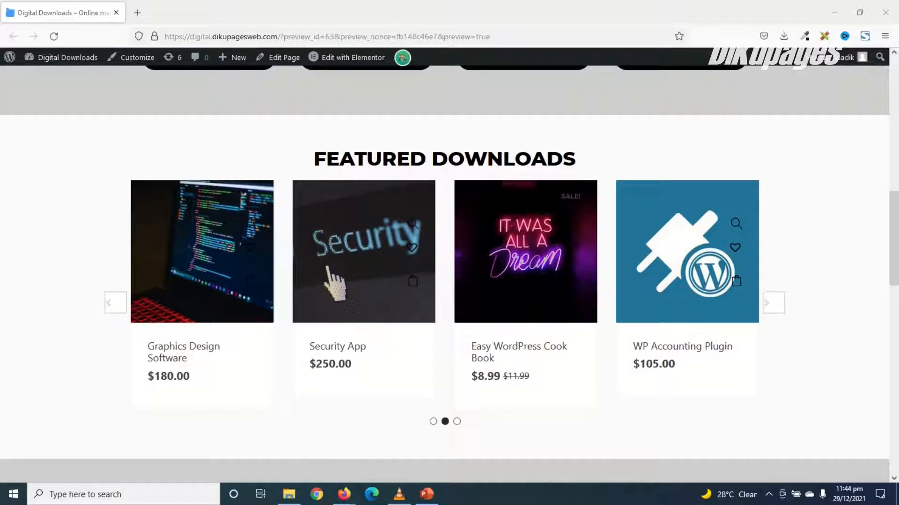
Browse the existing Featured Downloads carousel forward and back to its first products
click(774, 304)
click(774, 303)
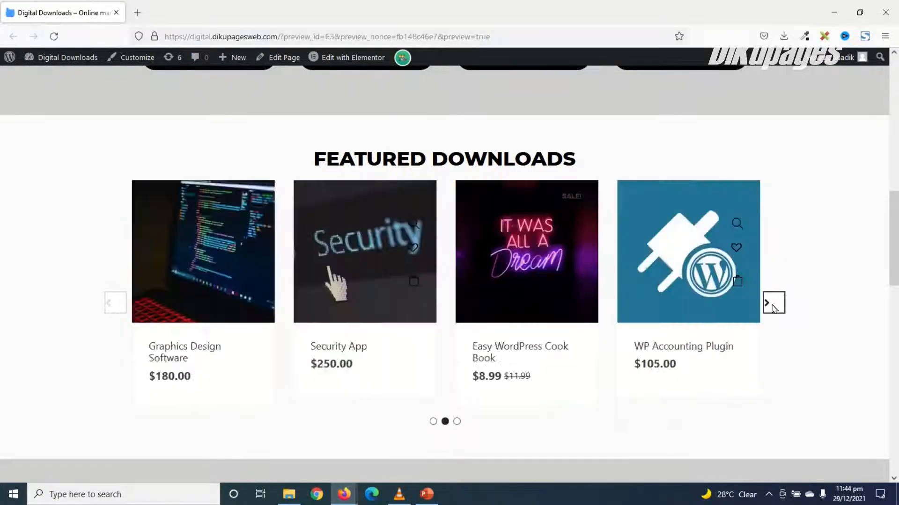
click(774, 303)
click(116, 303)
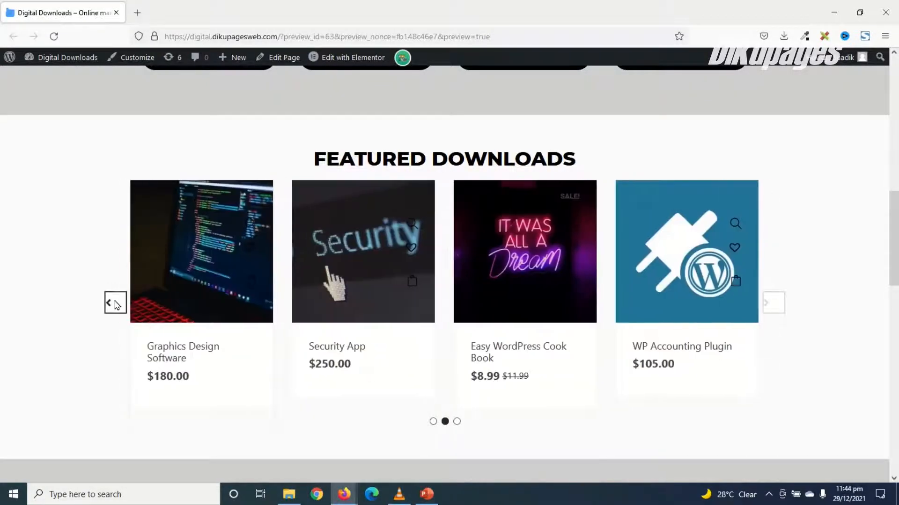
click(115, 304)
click(115, 304)
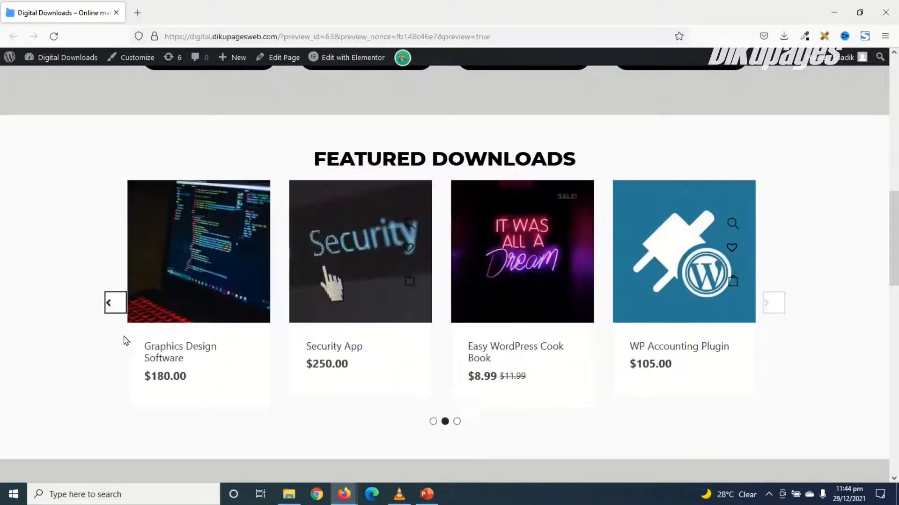
click(116, 303)
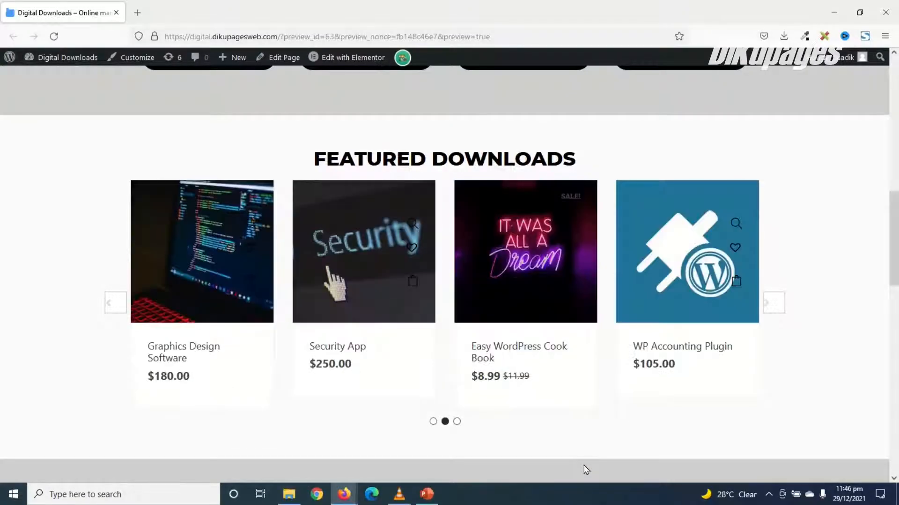
Install and activate WooLentor from Plugins > Add New, then reopen the home page in Elementor
mouse_move(68, 57)
click(62, 59)
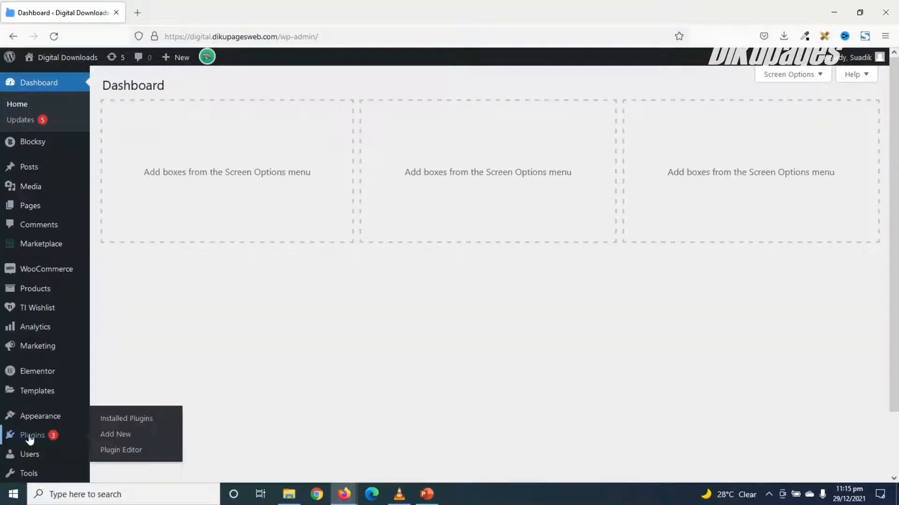
mouse_move(33, 436)
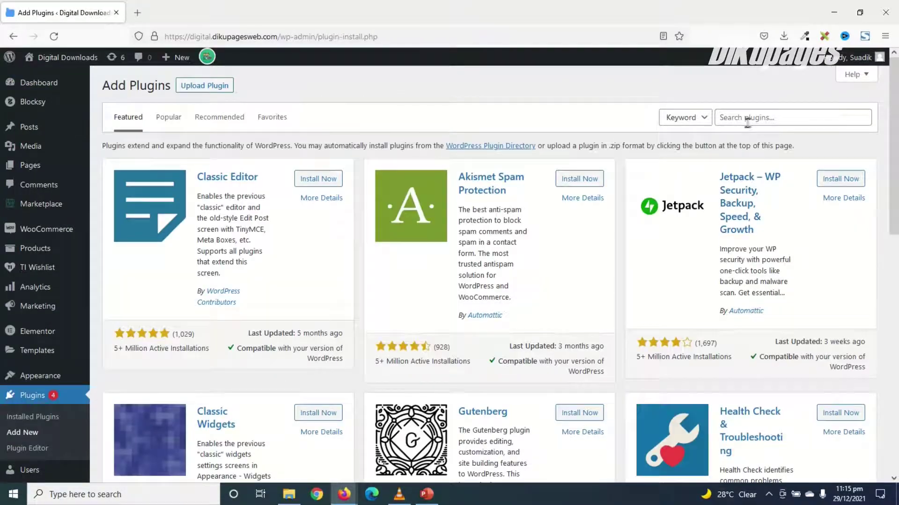
click(752, 118)
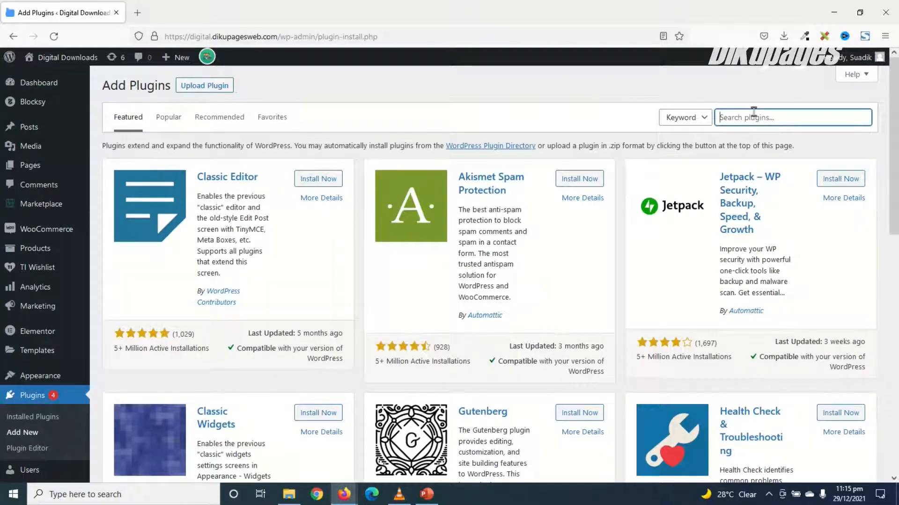
text(woolentor)
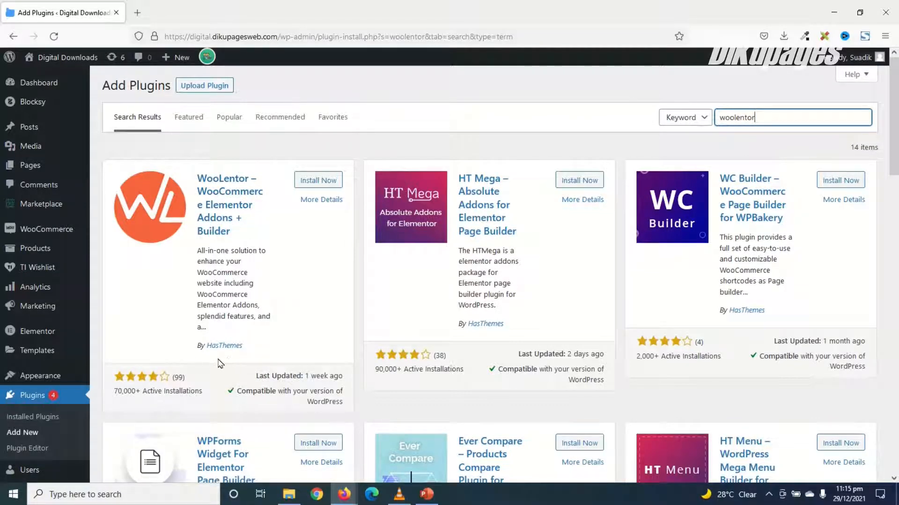
click(318, 181)
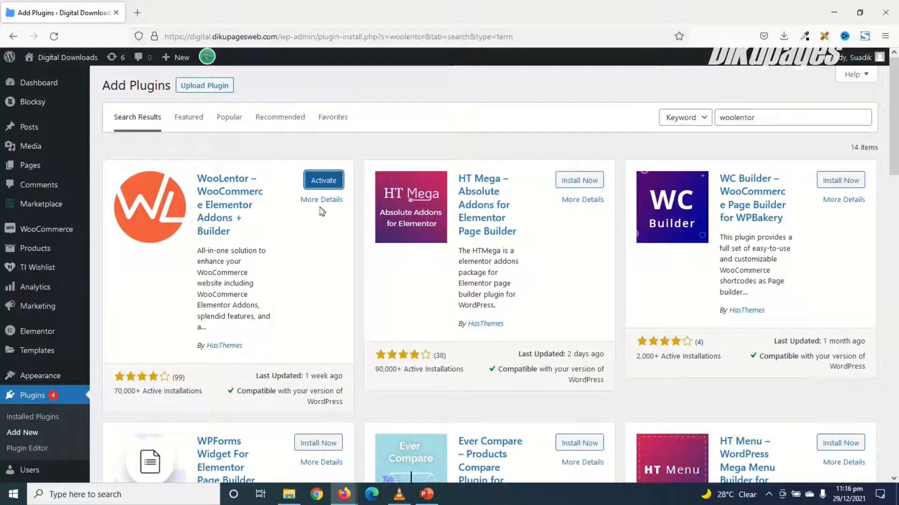
click(323, 180)
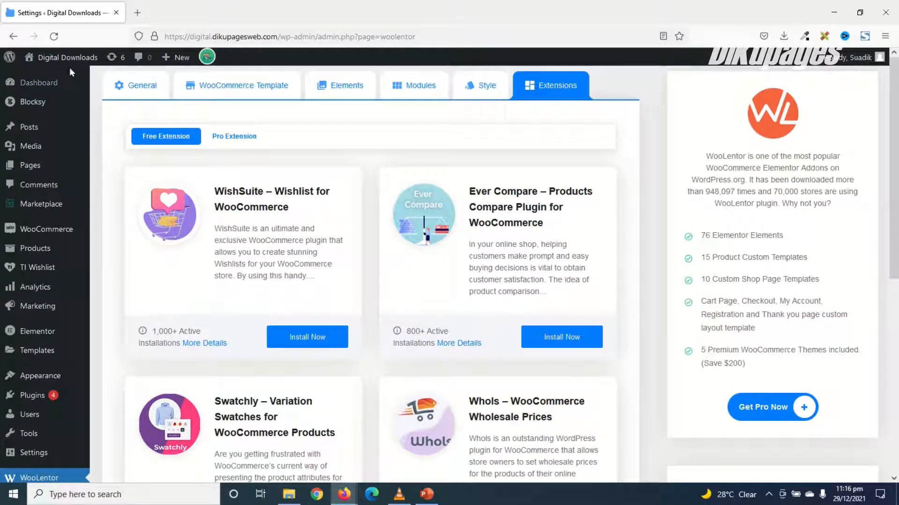
mouse_move(67, 57)
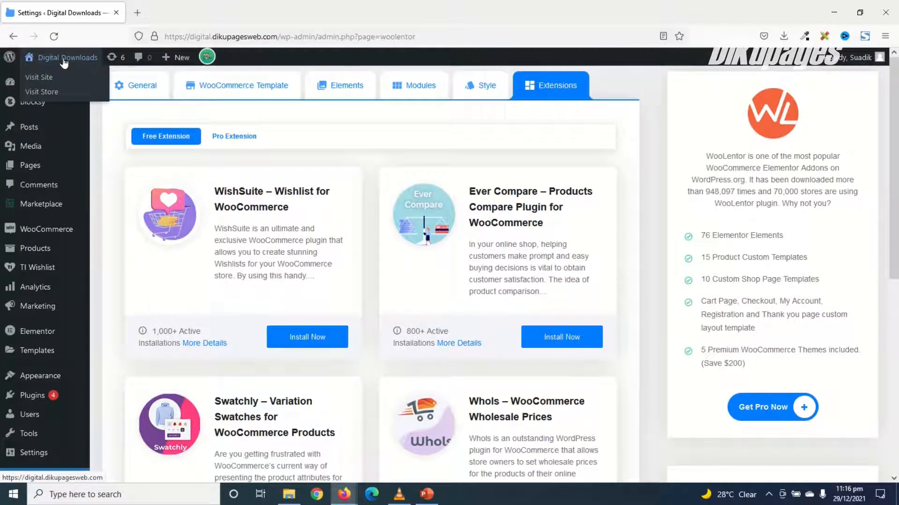
click(64, 60)
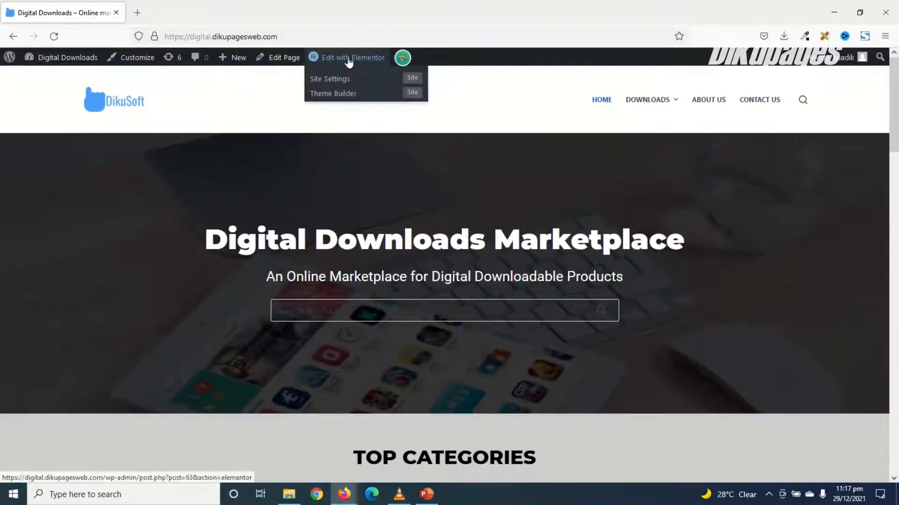
click(348, 58)
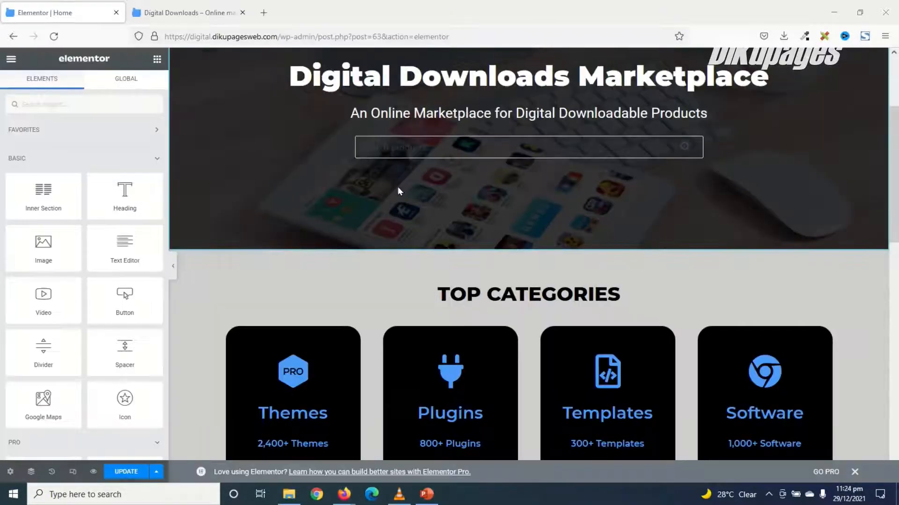
scroll(456, 231, down, 5)
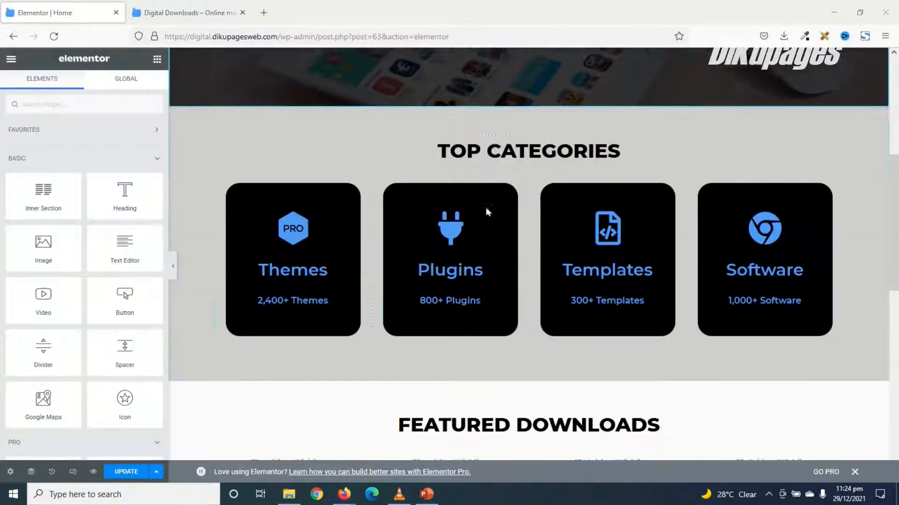
scroll(485, 224, down, 5)
scroll(490, 223, down, 3)
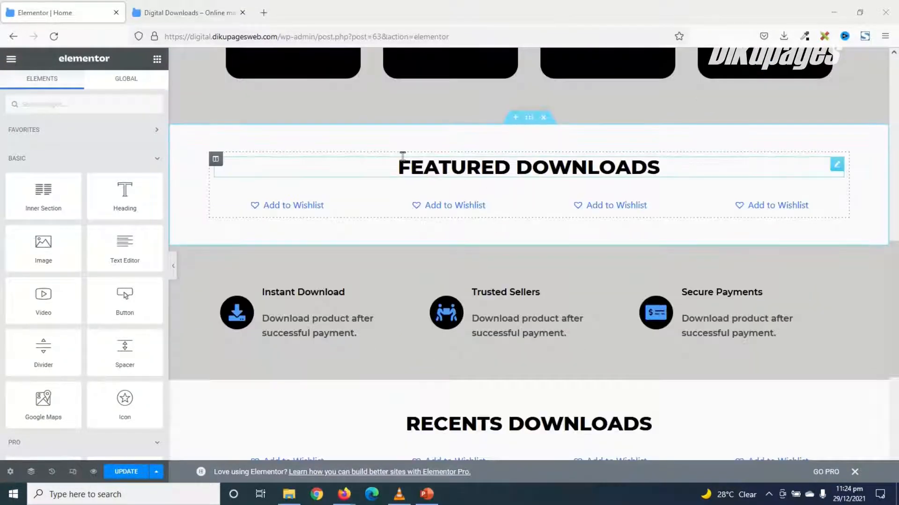
mouse_move(690, 205)
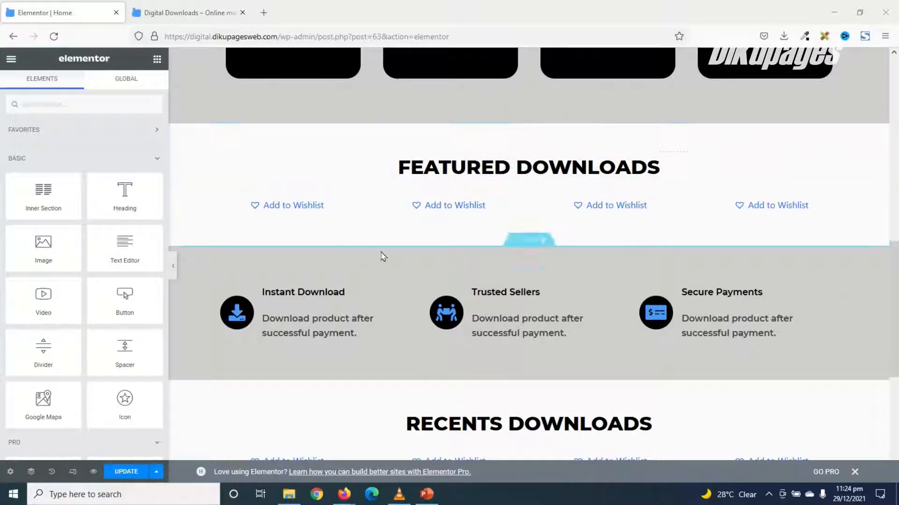
Delete the Add to Wishlist row beneath the Featured Downloads heading
right_click(689, 205)
click(722, 362)
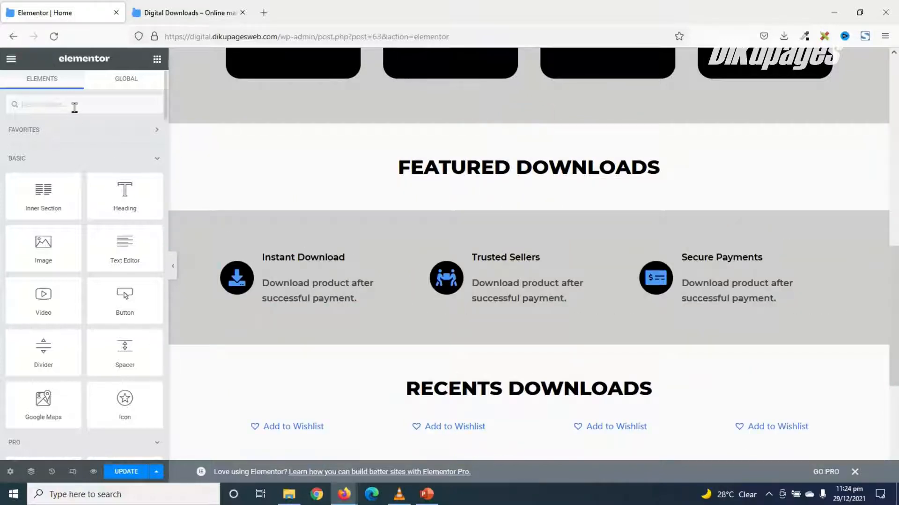
text(product)
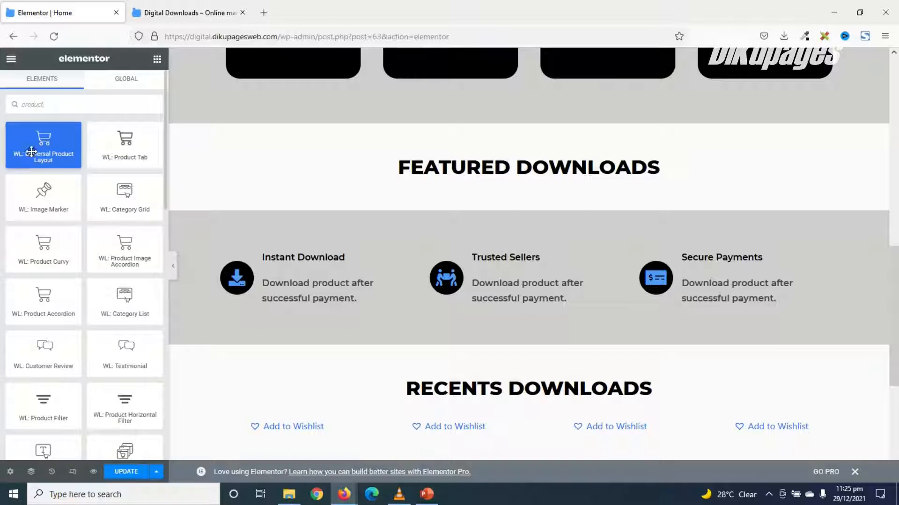
Drag the WL: Universal Product Layout widget under the Featured Downloads heading
drag(35, 151, 27, 173)
drag(37, 146, 504, 181)
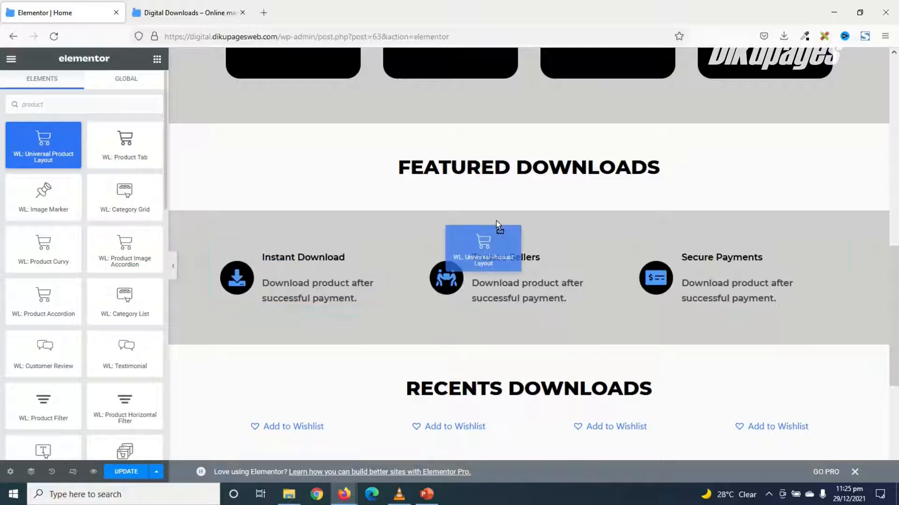
drag(504, 182, 504, 182)
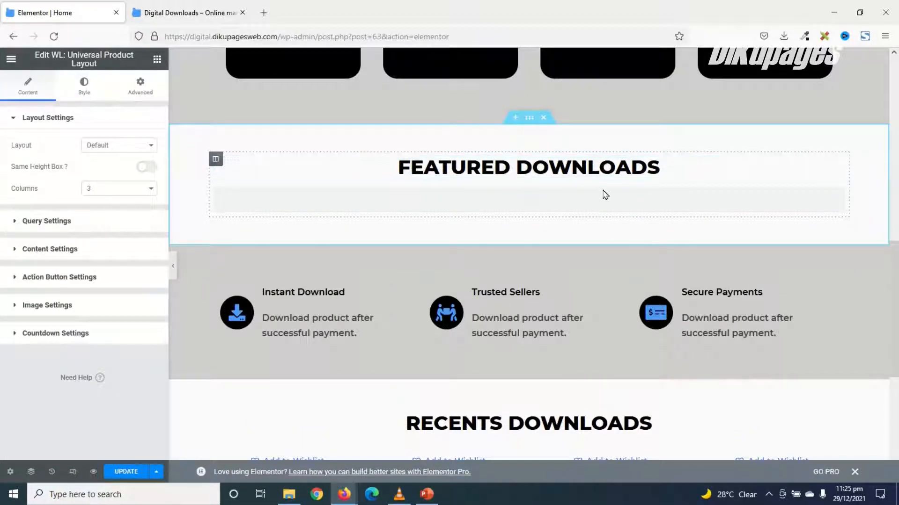
scroll(492, 246, down, 2)
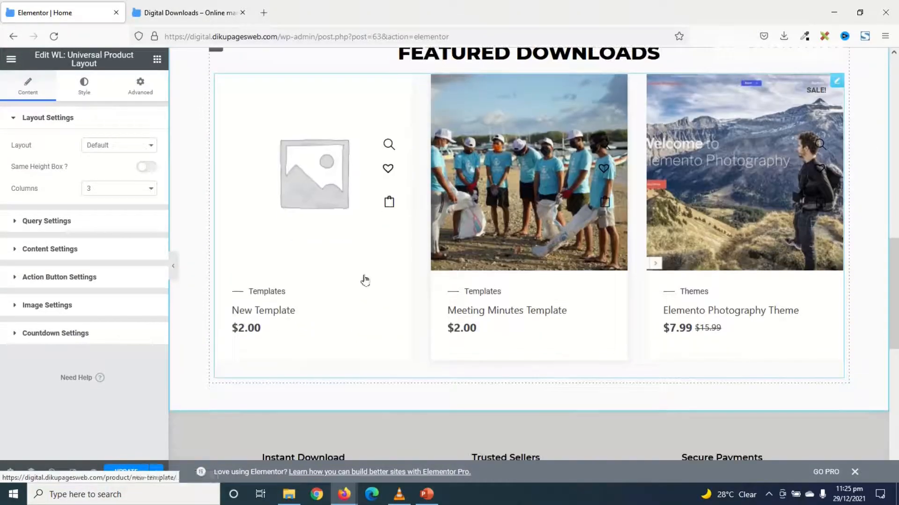
scroll(559, 170, up, 1)
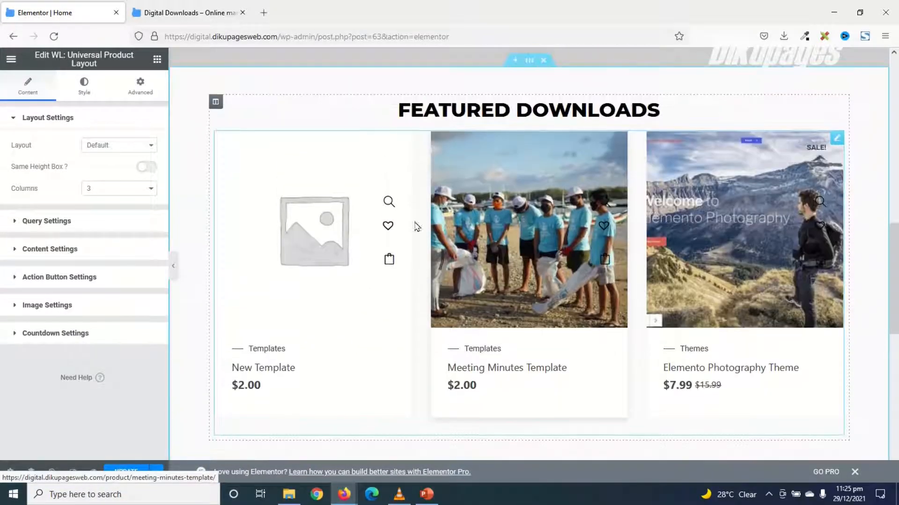
Set the widget's Layout to Slider and enable Same Height Box
click(112, 149)
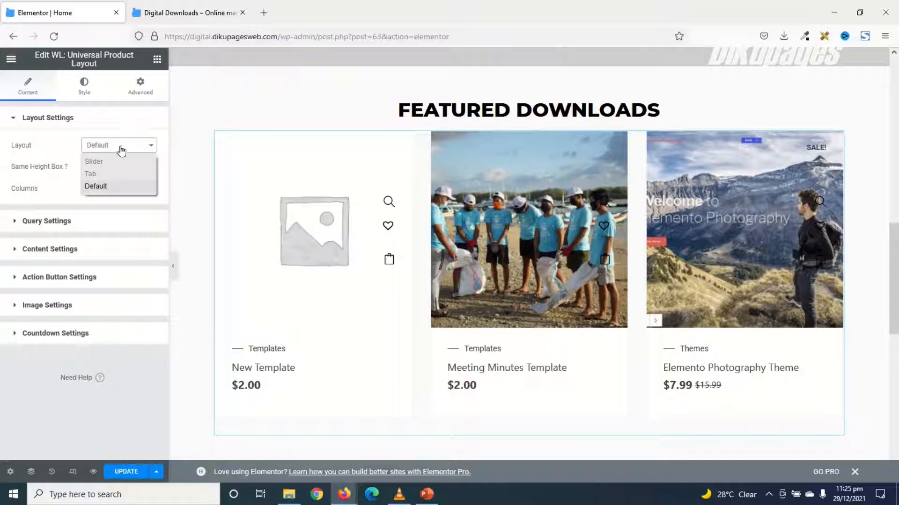
click(94, 161)
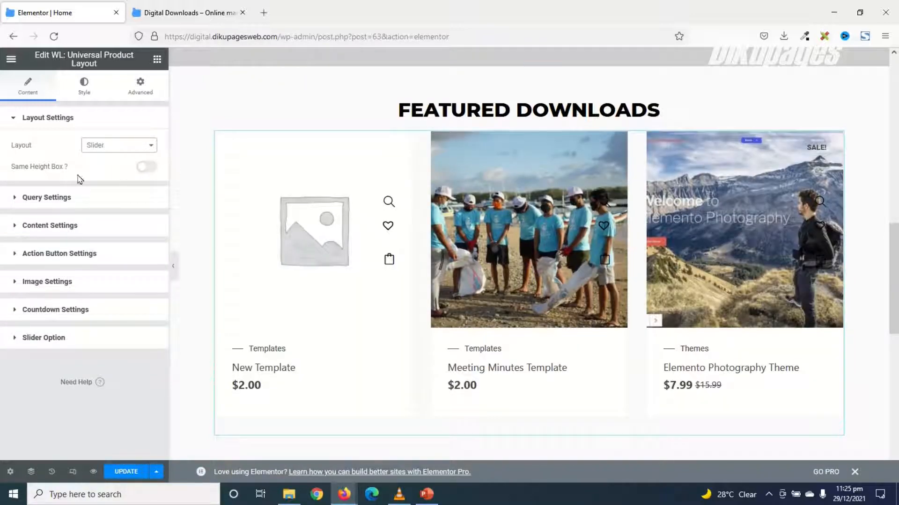
click(145, 167)
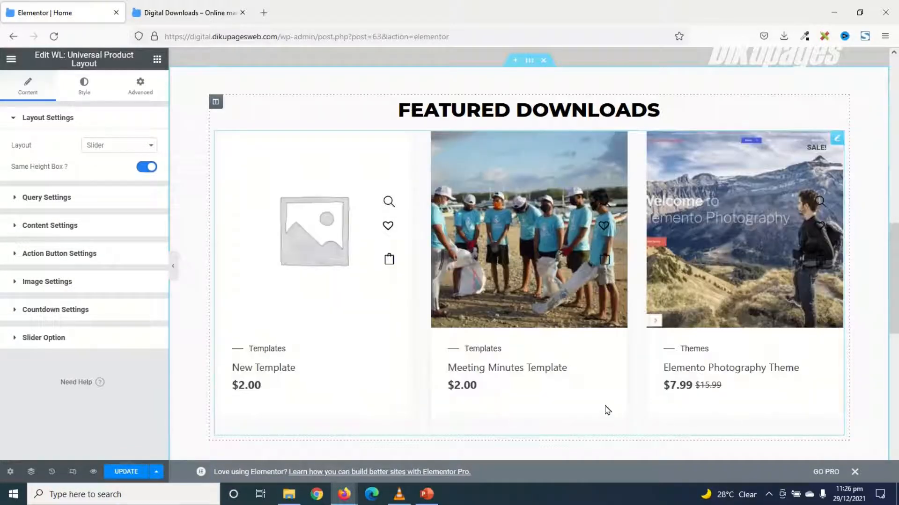
In Query Settings show Featured Products only and select the product limit value
click(54, 198)
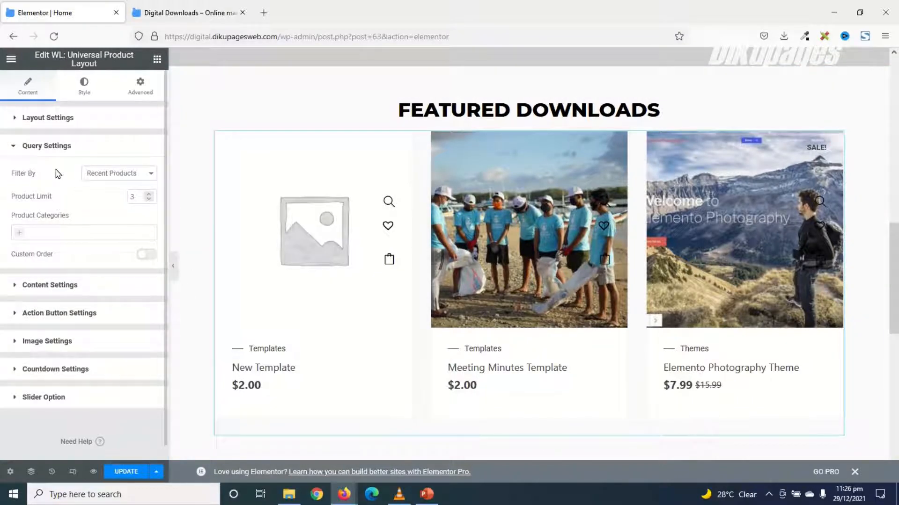
click(141, 176)
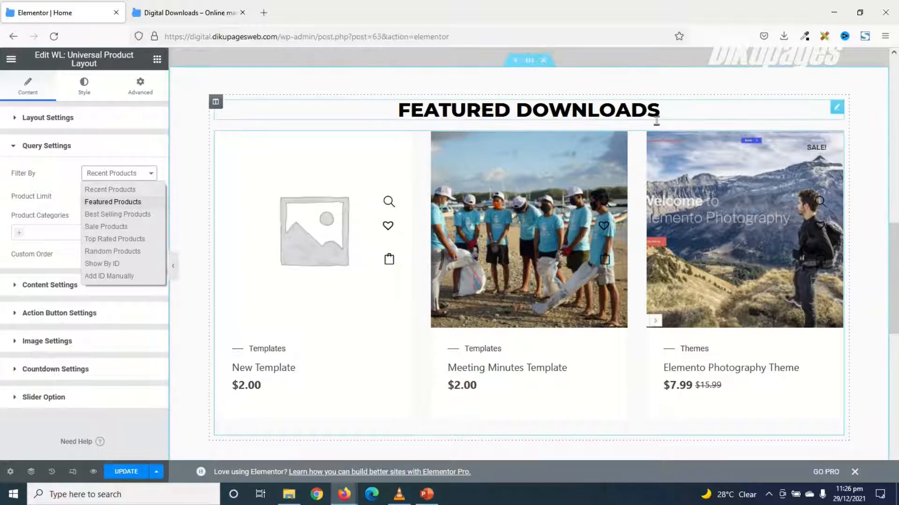
click(127, 203)
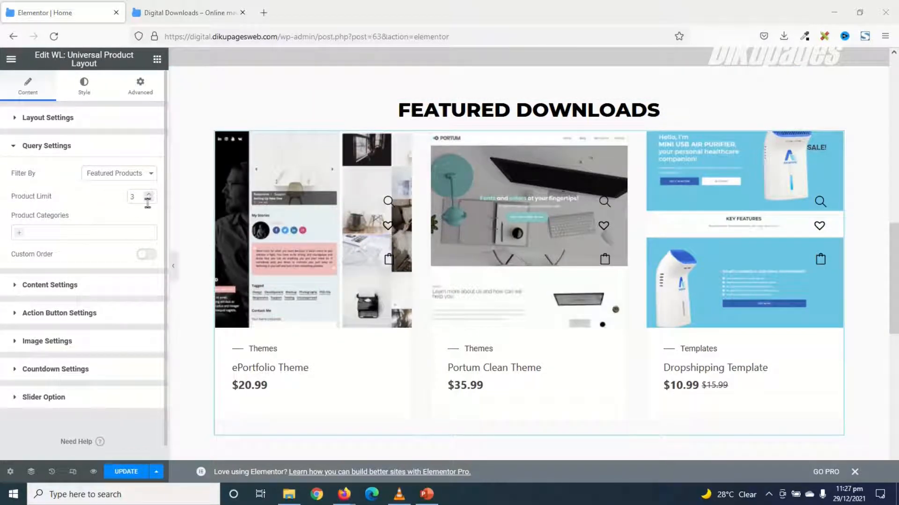
double_click(132, 198)
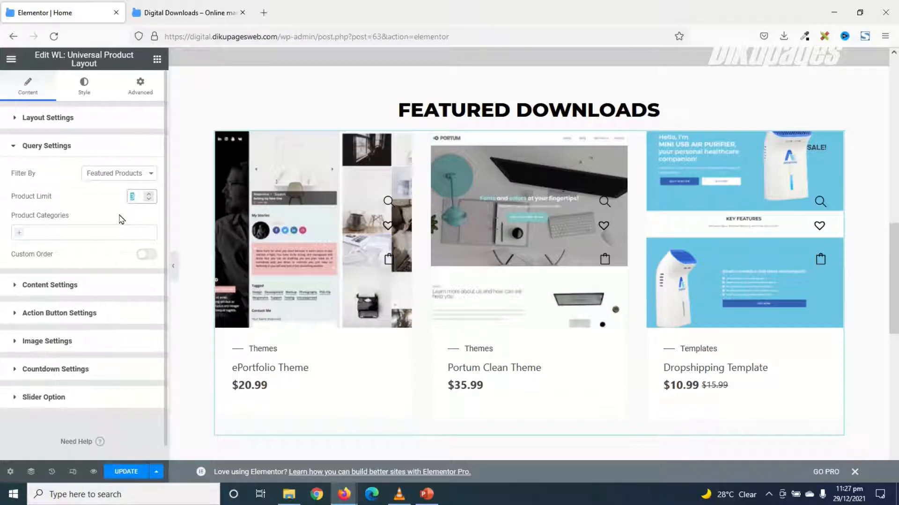
text(10)
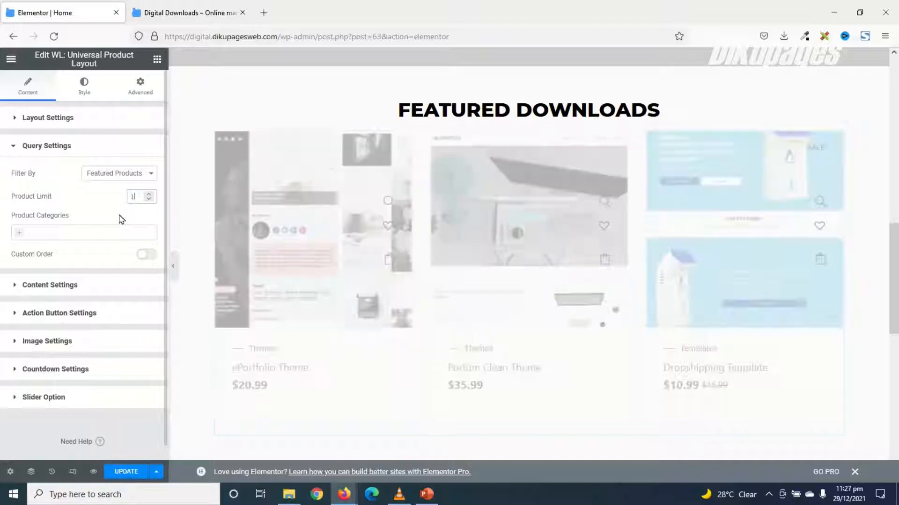
Add Software and Themes category filters, then remove both again
click(46, 234)
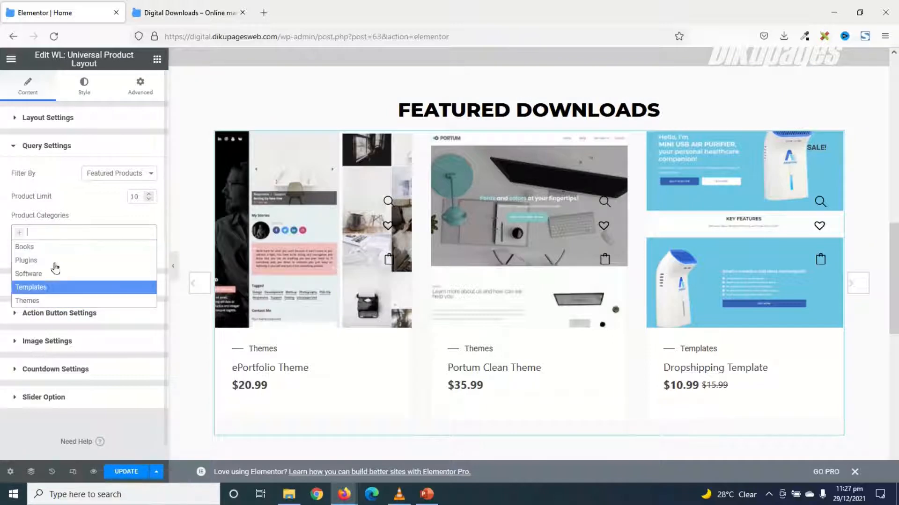
click(31, 274)
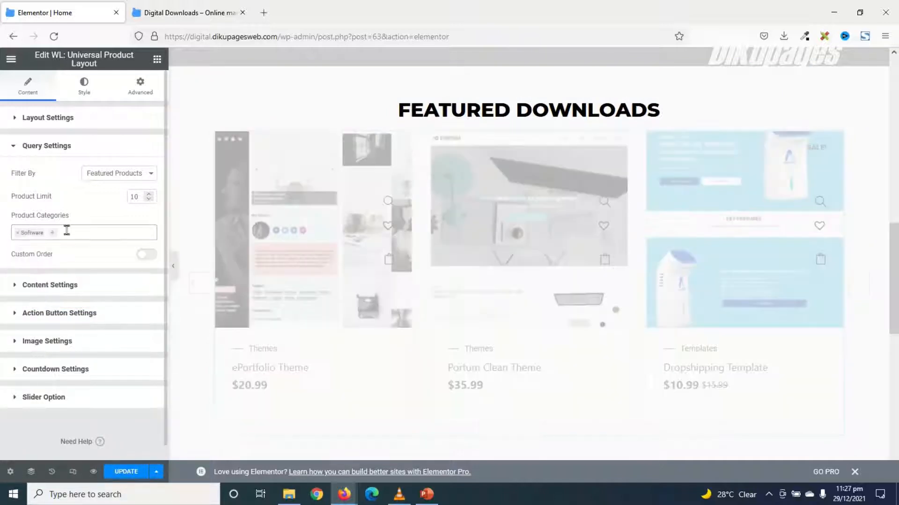
click(67, 231)
click(70, 300)
click(18, 235)
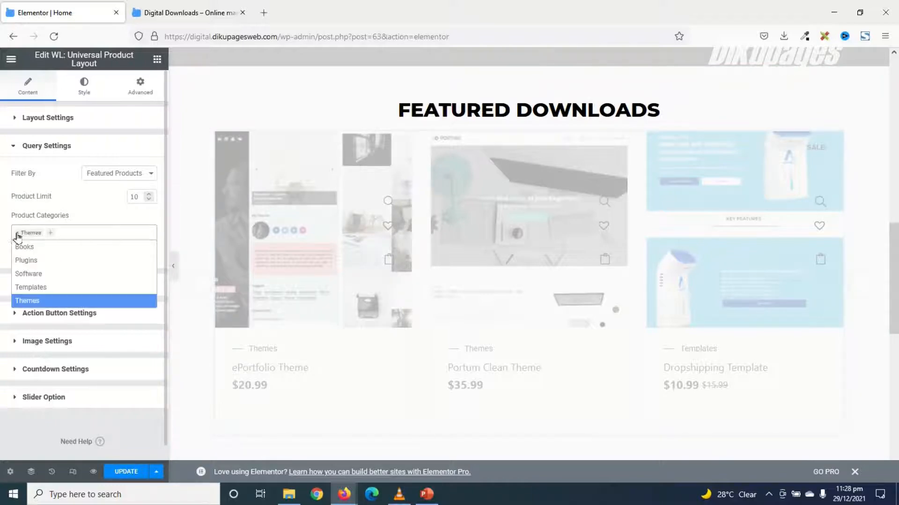
click(17, 234)
click(121, 218)
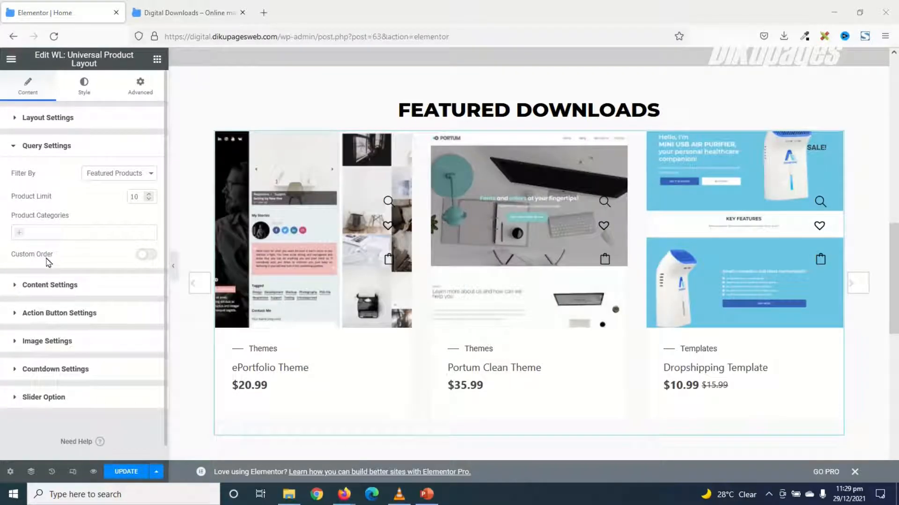
Enable Custom Order with Order by Random, then switch Custom Order back off
click(148, 255)
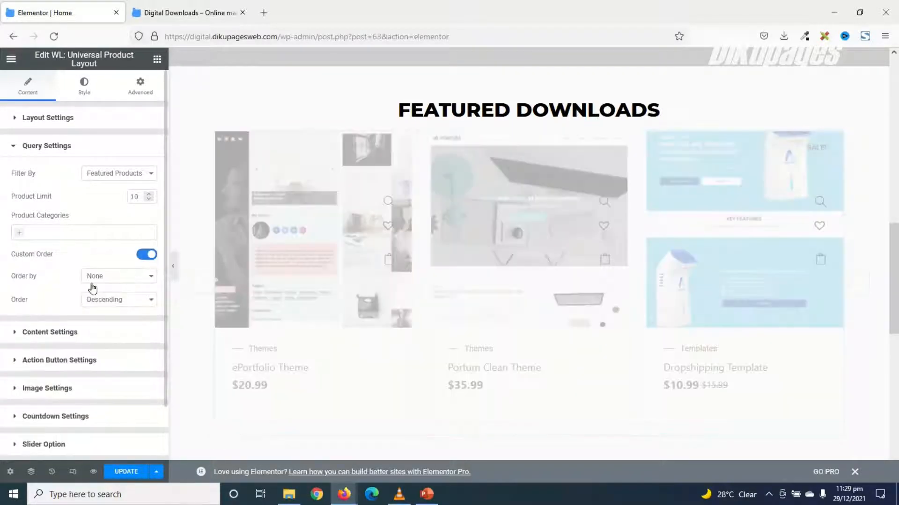
click(111, 278)
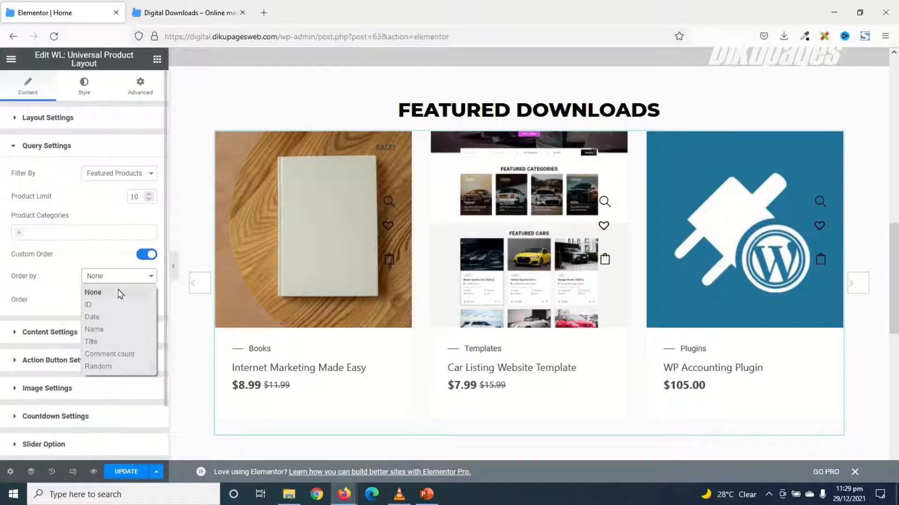
click(100, 366)
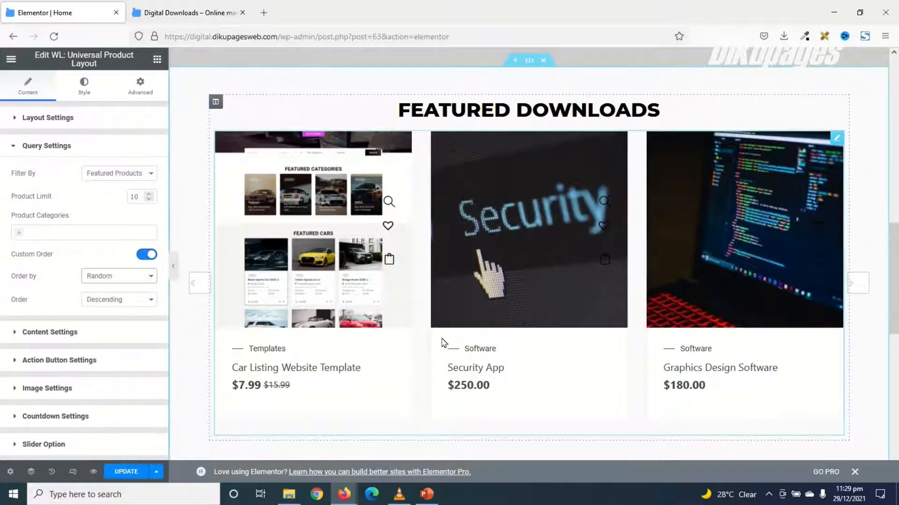
click(124, 303)
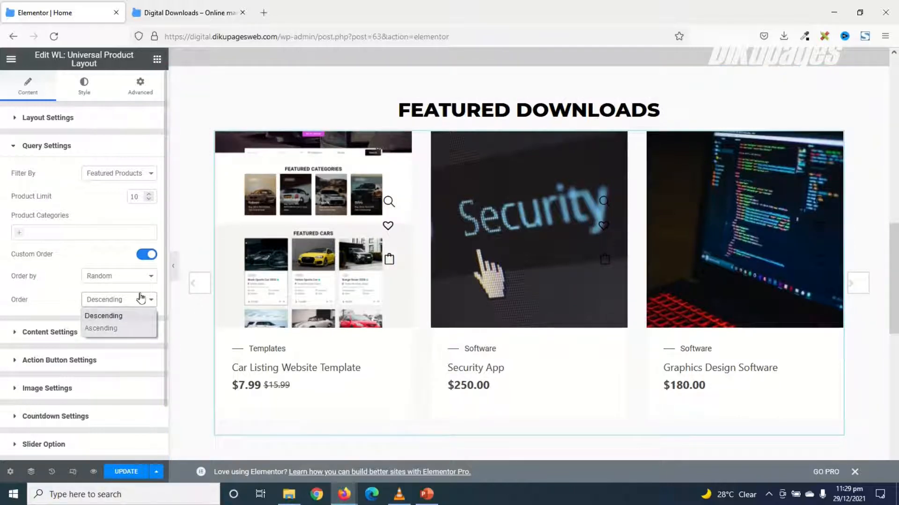
click(146, 254)
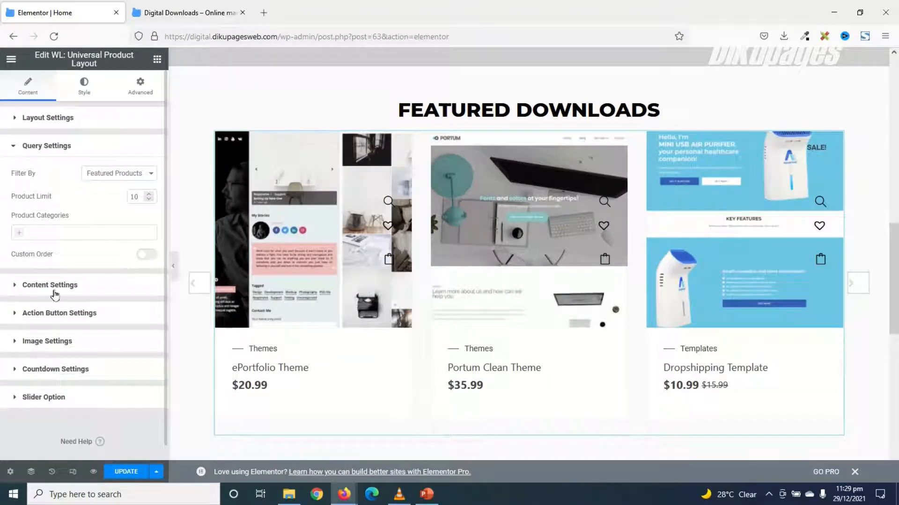
In Content Settings try card Styles Two, Three and Four, then return to Style One
click(50, 286)
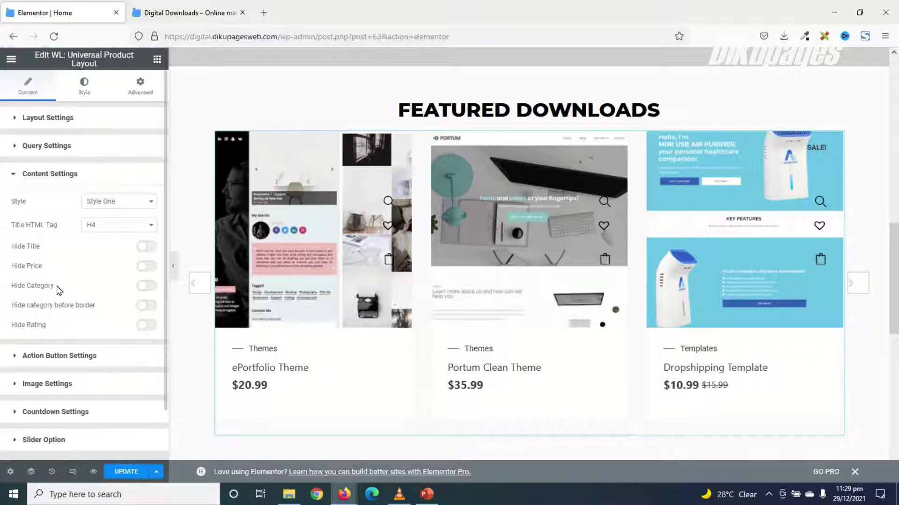
click(121, 202)
click(99, 229)
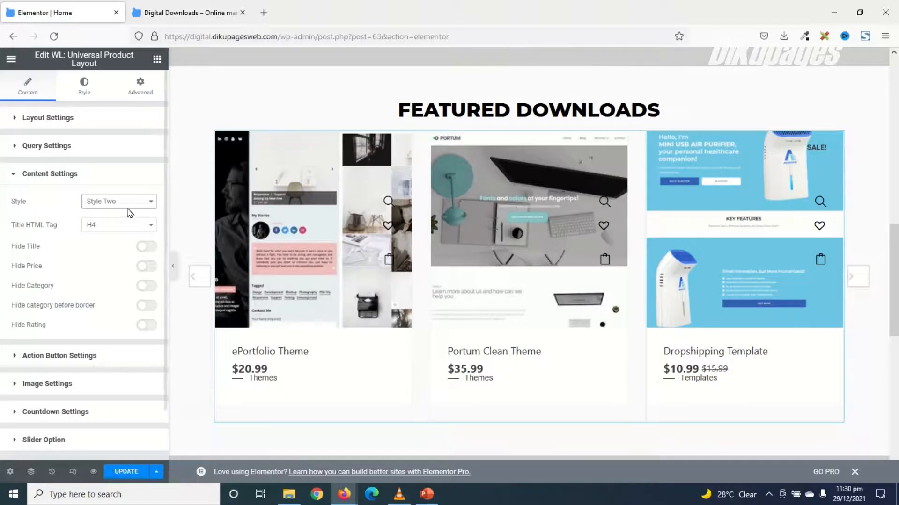
click(126, 203)
click(102, 242)
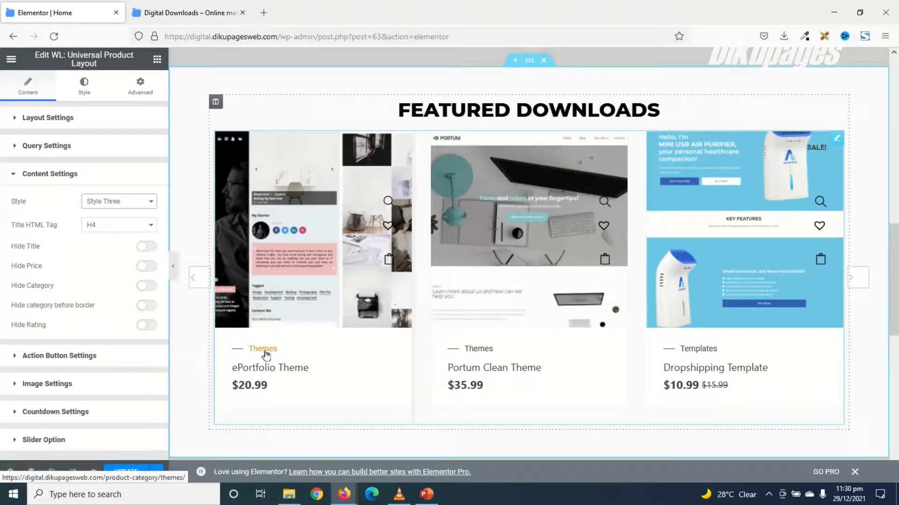
click(110, 210)
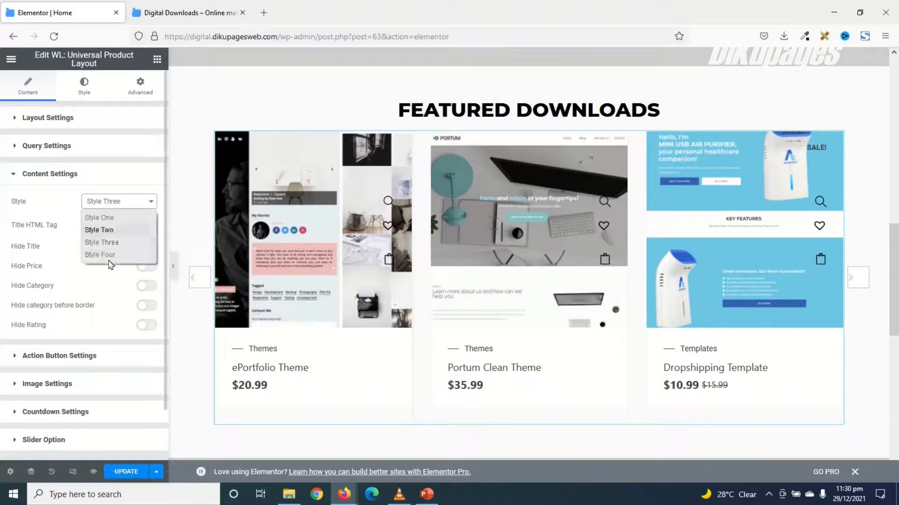
click(110, 260)
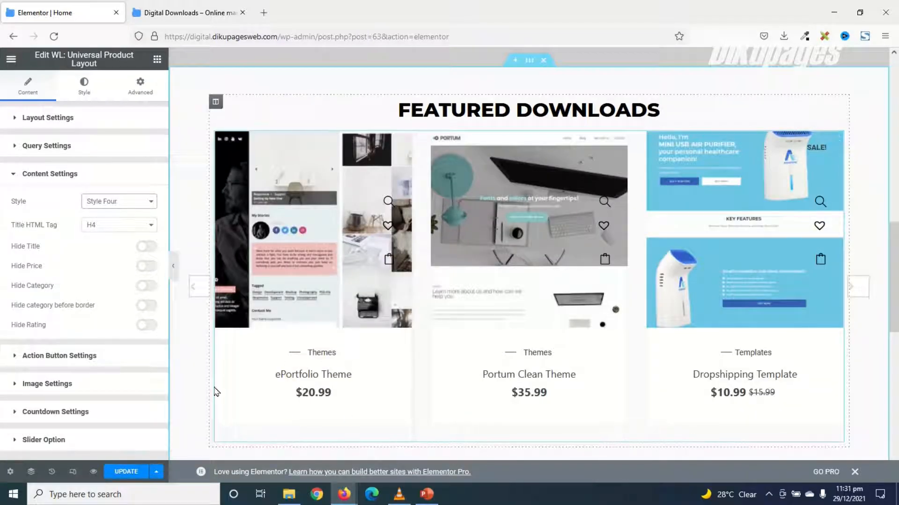
click(116, 204)
click(99, 215)
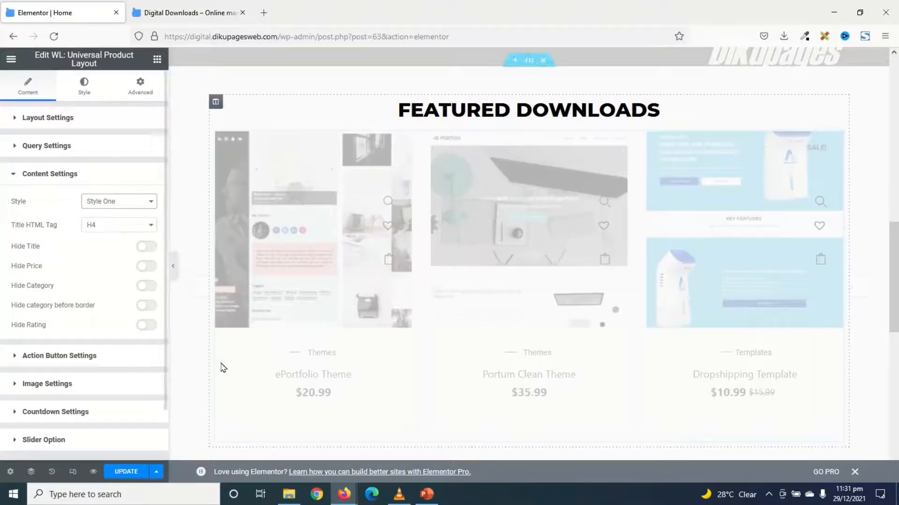
Hide category and rating on the cards, keeping titles and prices shown
click(148, 248)
click(148, 267)
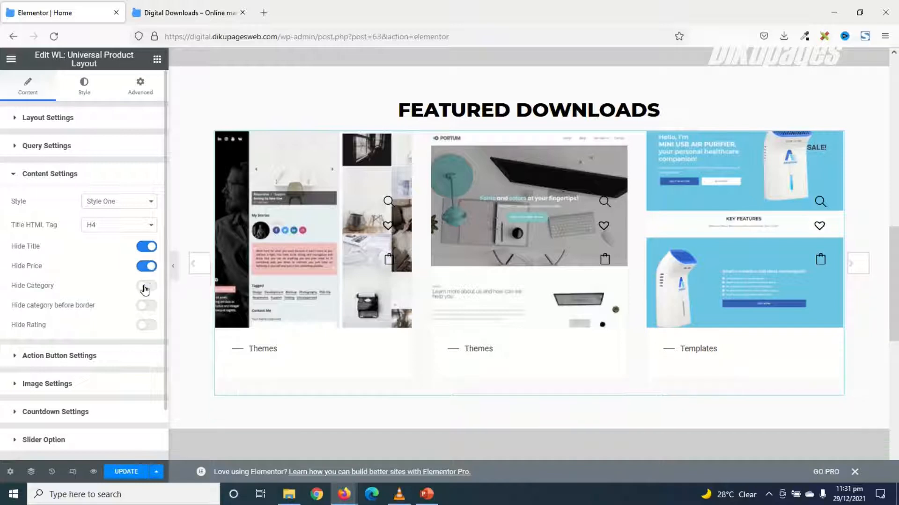
click(150, 286)
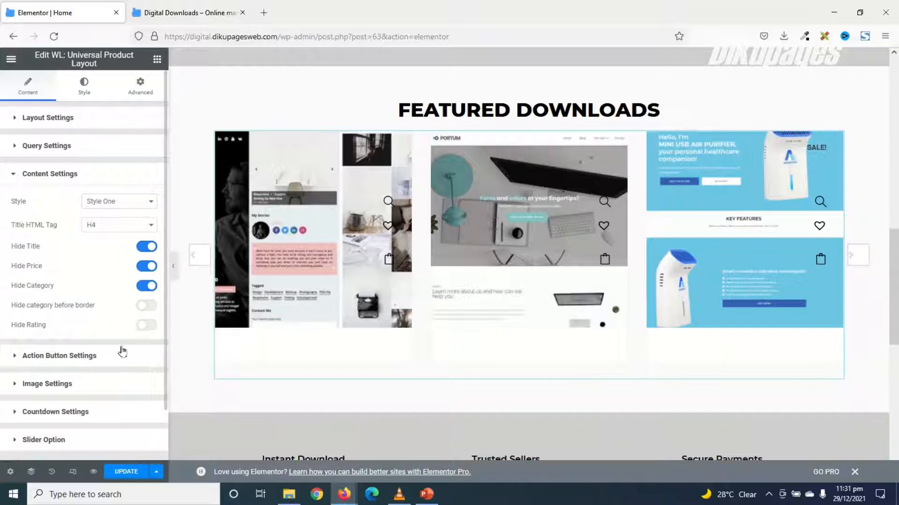
click(147, 325)
click(146, 248)
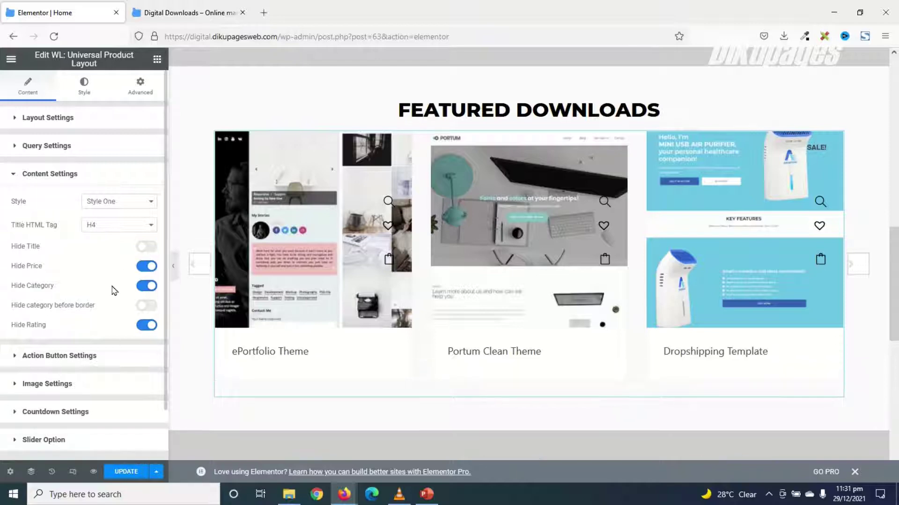
click(145, 267)
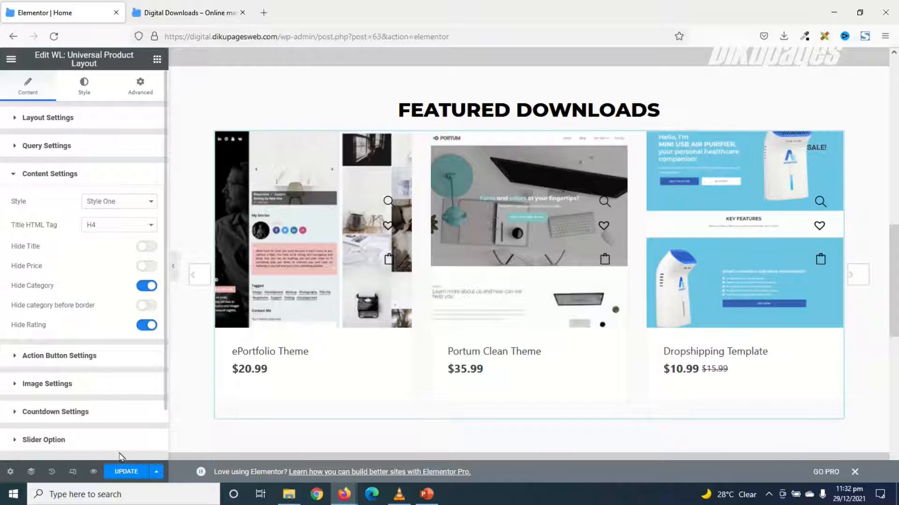
click(60, 355)
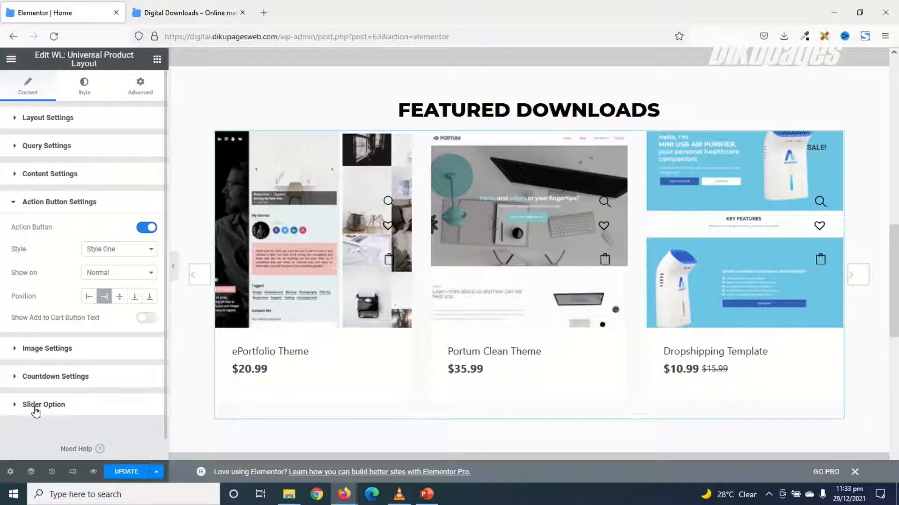
In Slider Option raise Slider Items from 3 to 6, browsing the preview arrows along the way
click(39, 407)
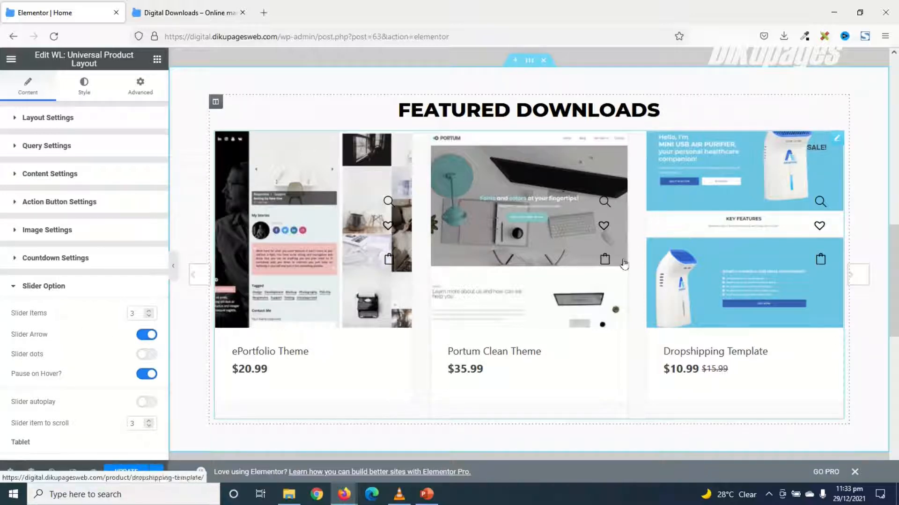
click(149, 311)
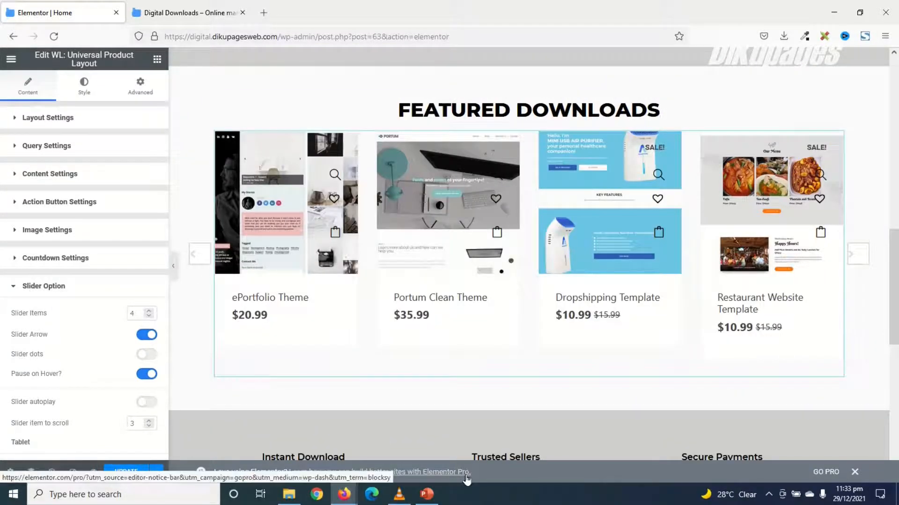
click(149, 312)
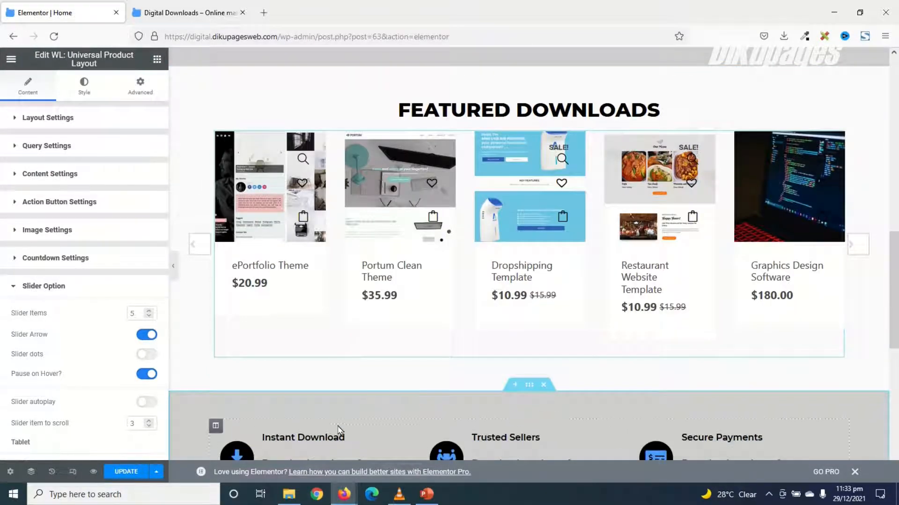
click(851, 245)
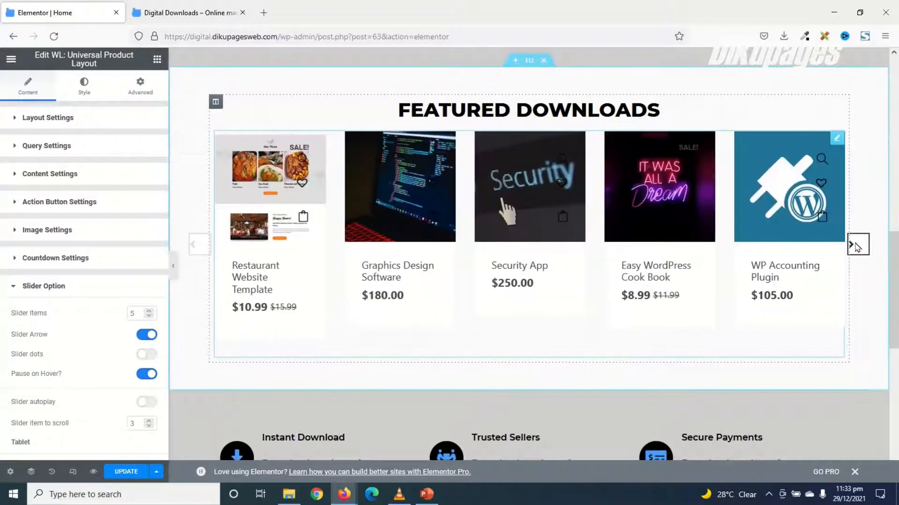
click(851, 245)
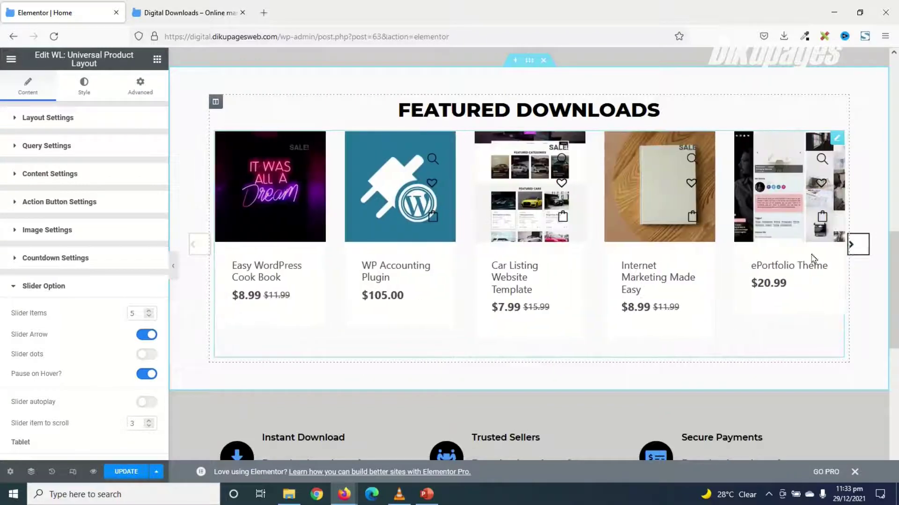
click(149, 311)
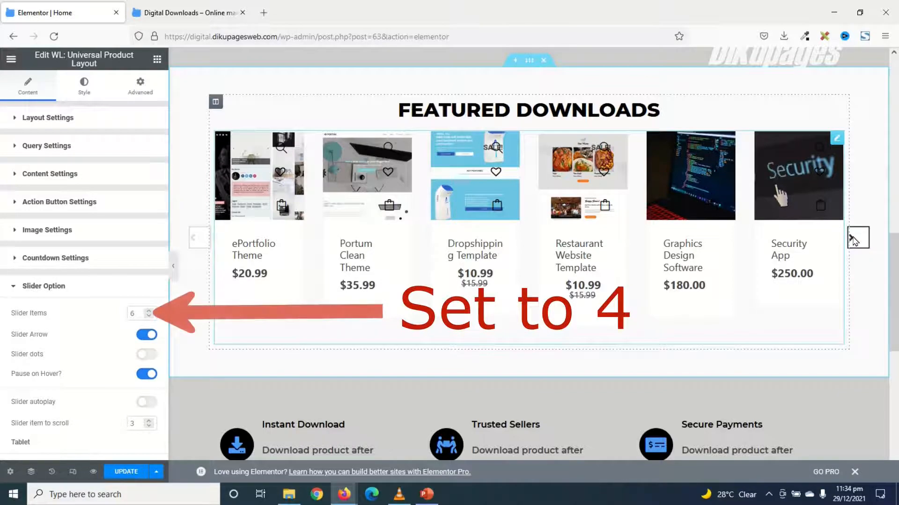
Turn on slider dots, autoplay and Pause on Hover for the product slider
click(852, 239)
click(198, 239)
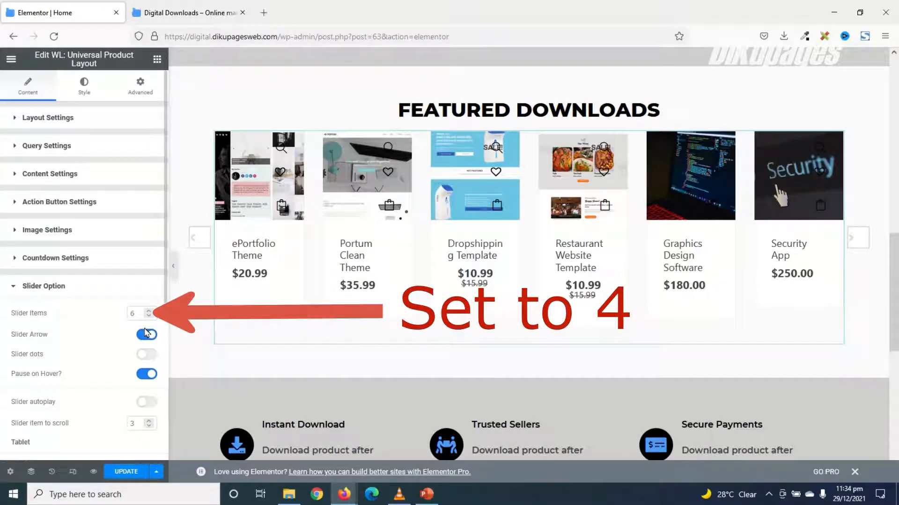
click(148, 355)
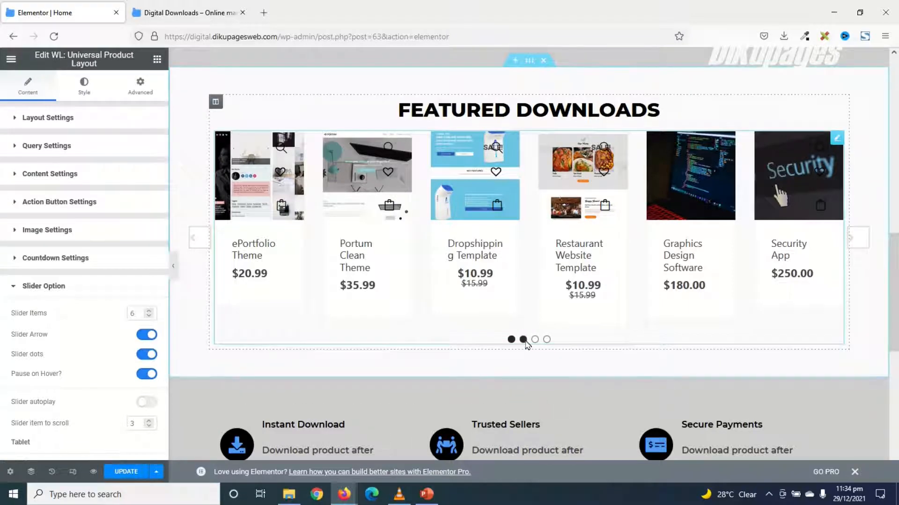
click(535, 340)
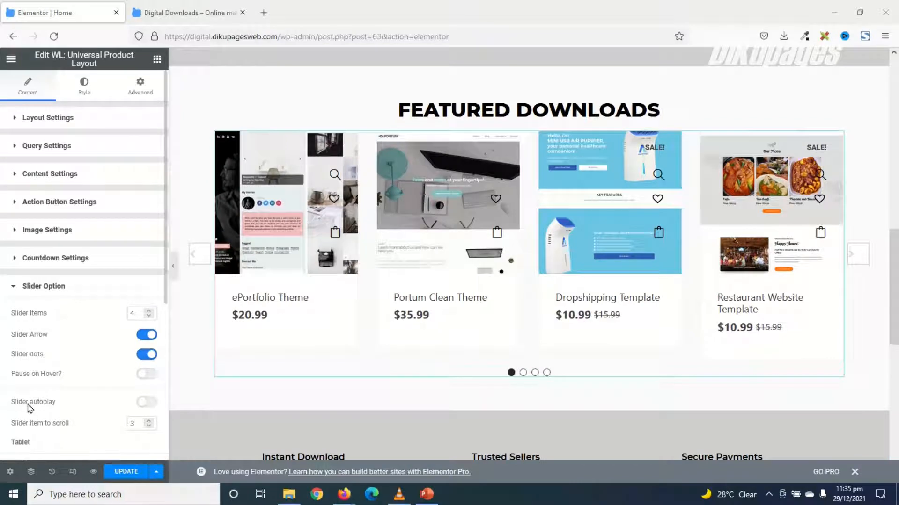
click(146, 402)
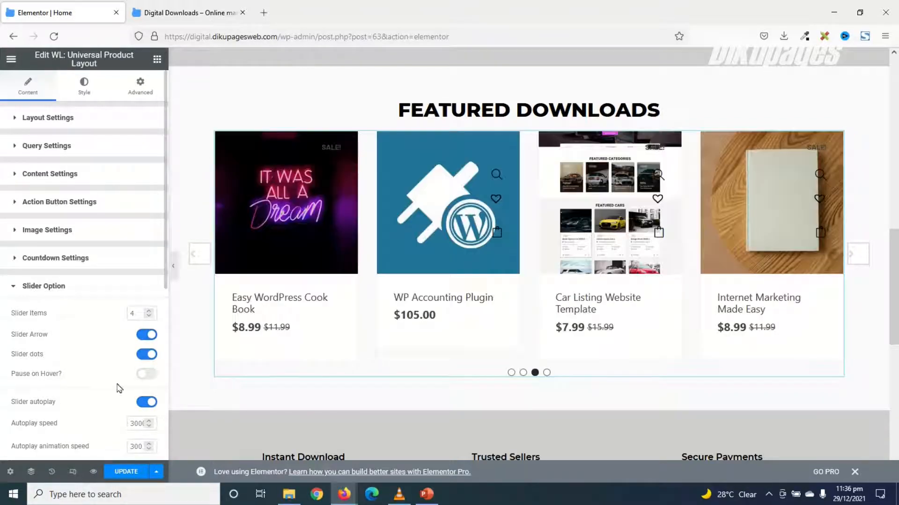
click(153, 377)
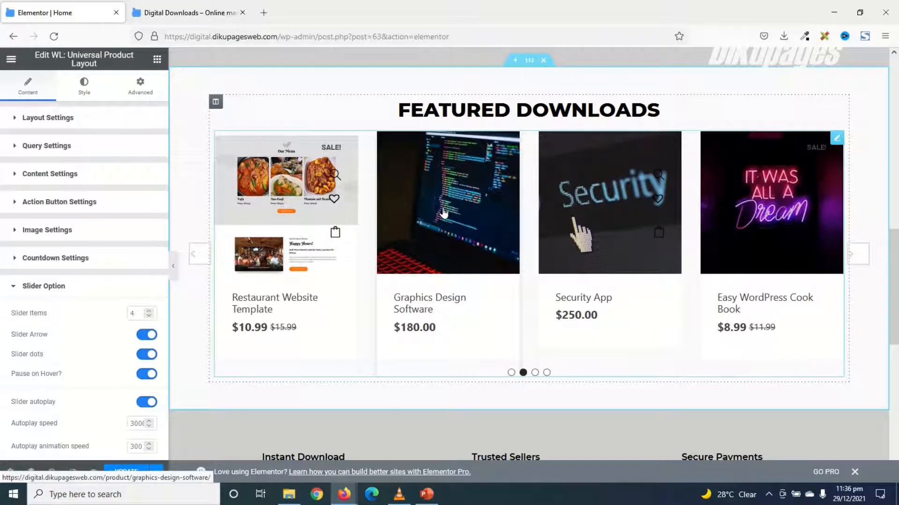
scroll(449, 281, up, 2)
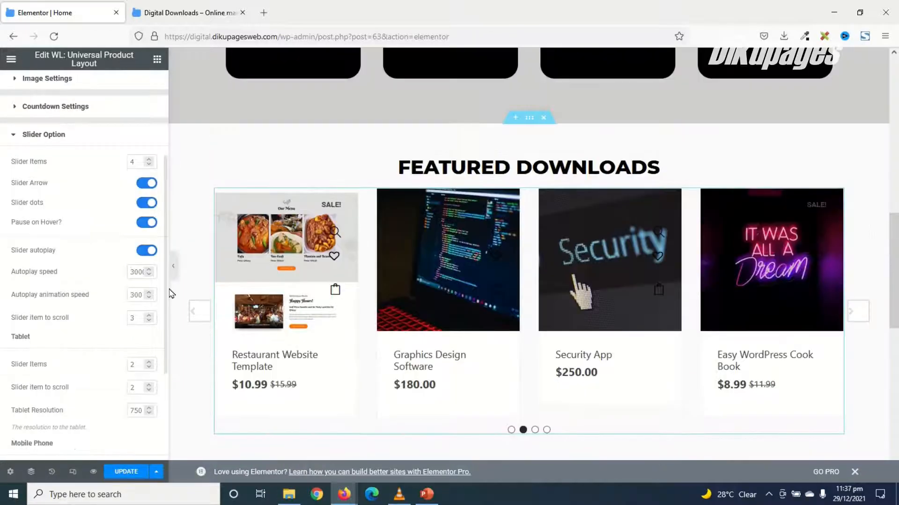
scroll(84, 316, down, 3)
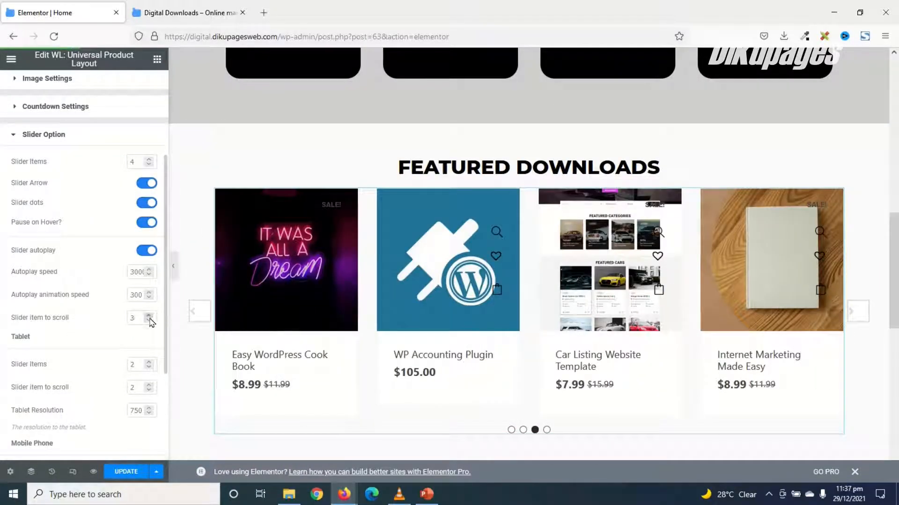
Set Slider item to scroll to 4, leaving tablet at 2/2 and mobile at 1/1
click(150, 316)
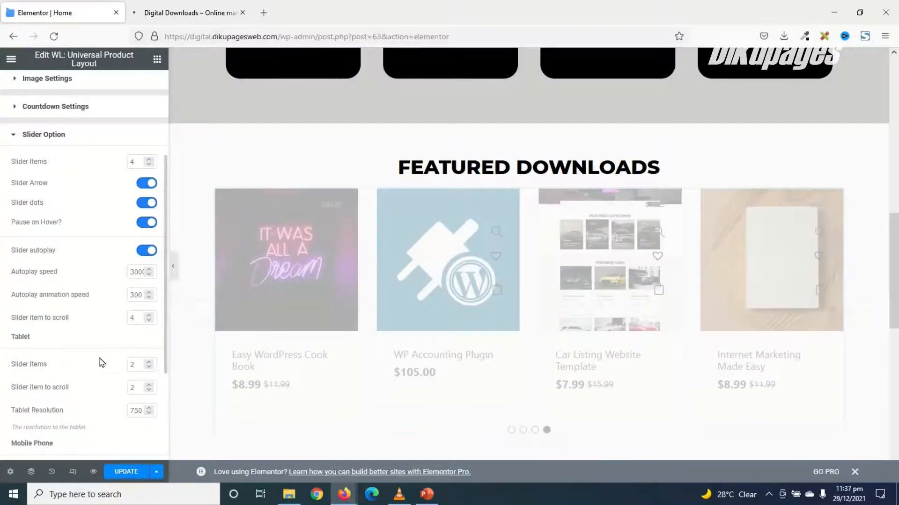
mouse_move(424, 347)
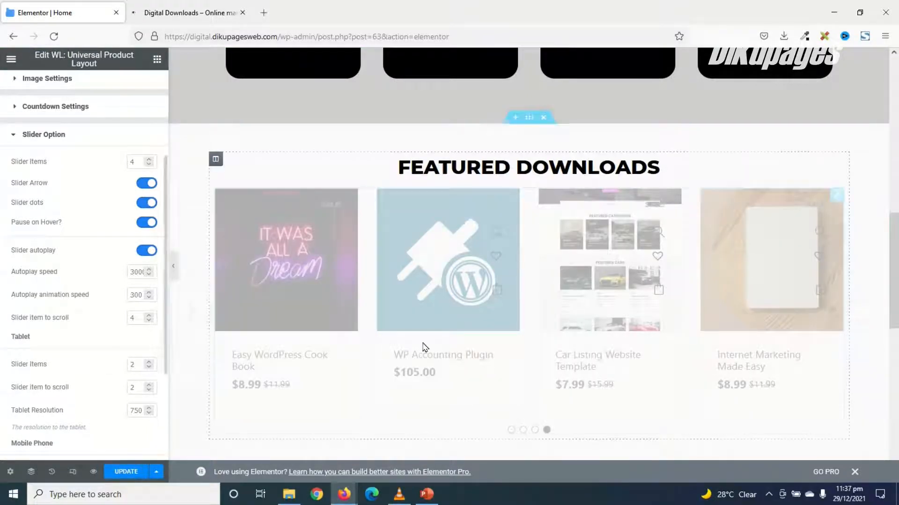
scroll(94, 311, down, 1)
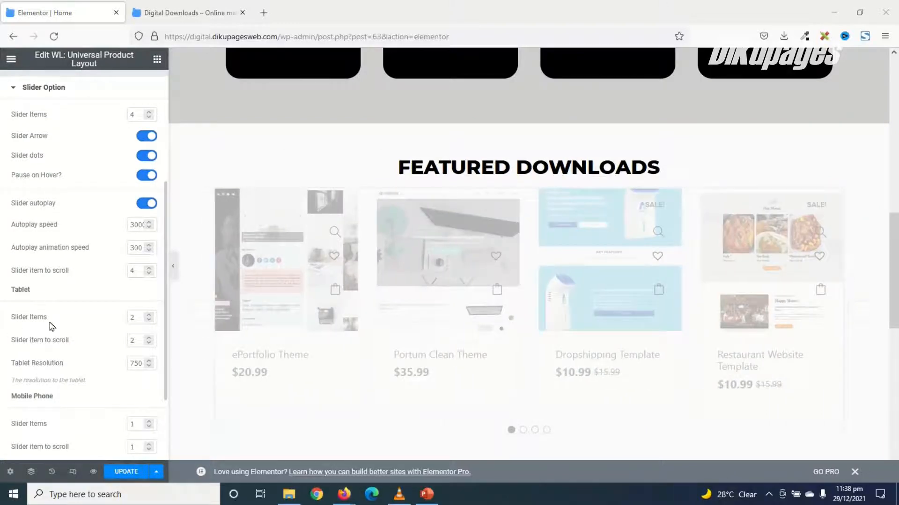
click(134, 316)
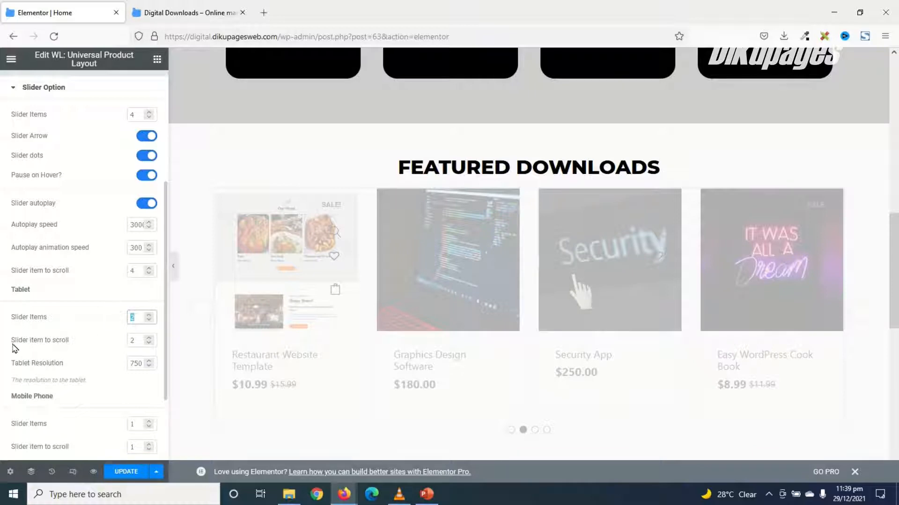
click(137, 341)
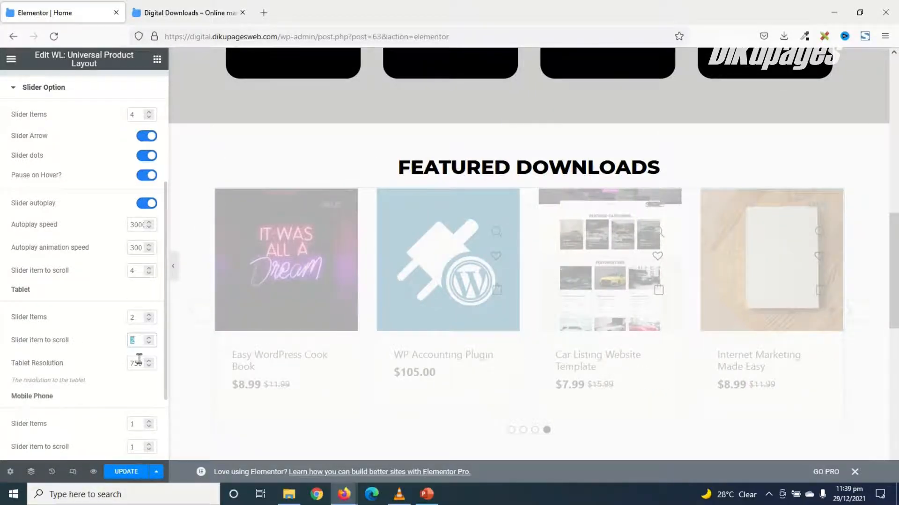
scroll(138, 358, down, 3)
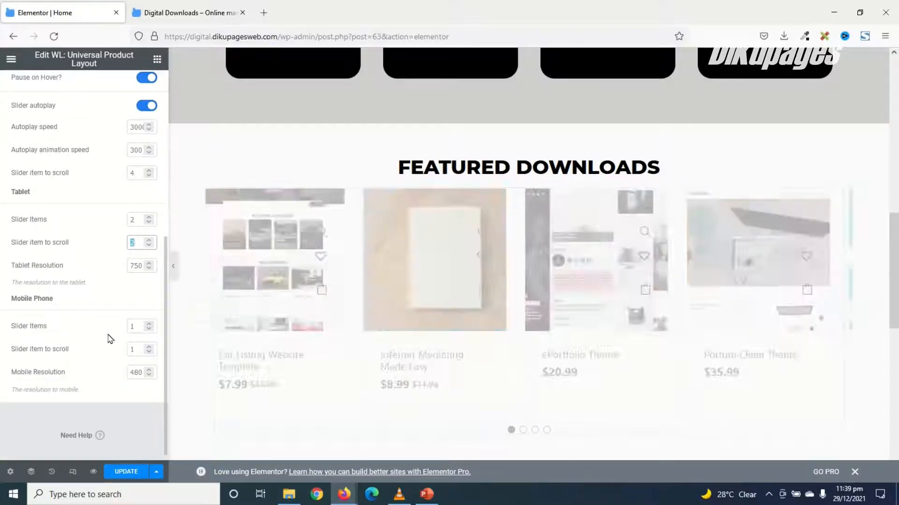
click(138, 327)
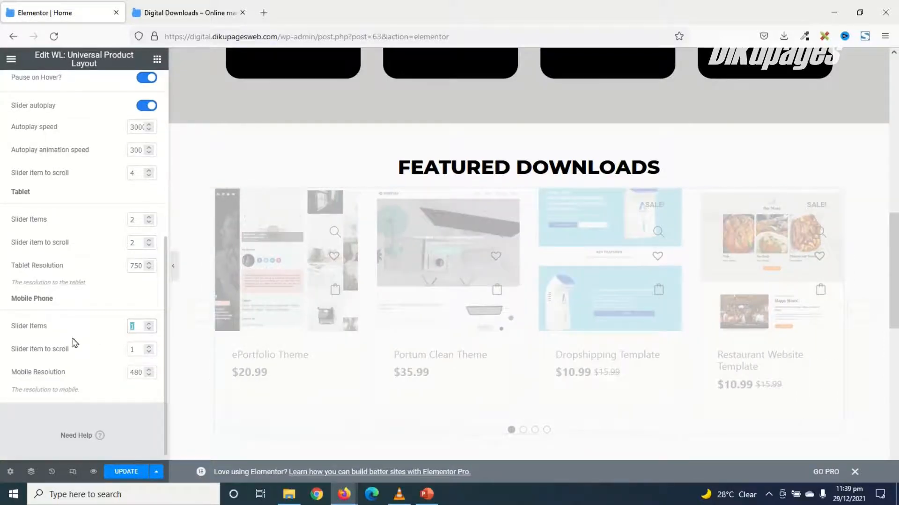
click(136, 349)
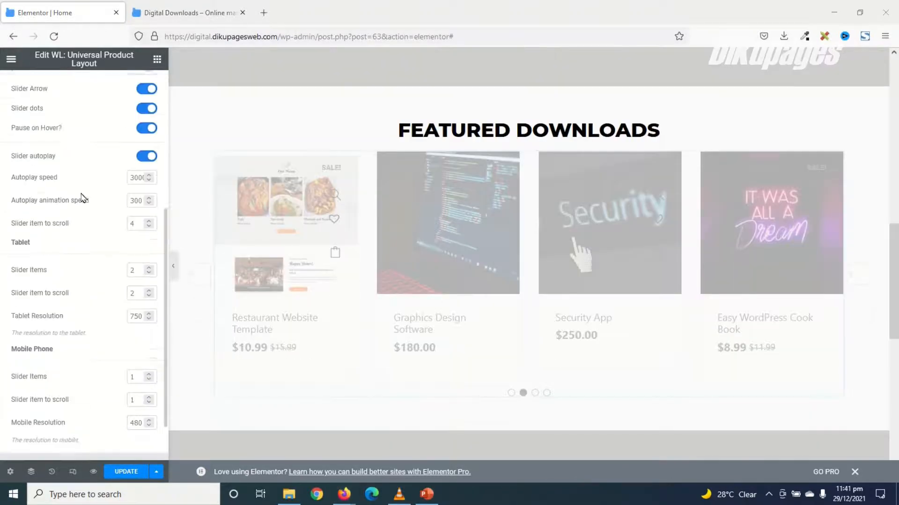
scroll(49, 378, down, 3)
scroll(51, 372, up, 5)
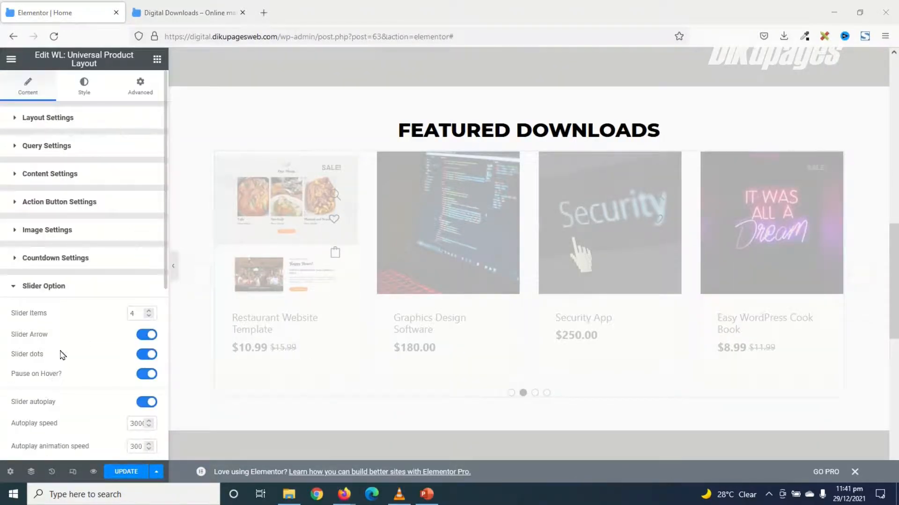
Glance at Style and Advanced, save with UPDATE and choose Preview Changes
click(83, 87)
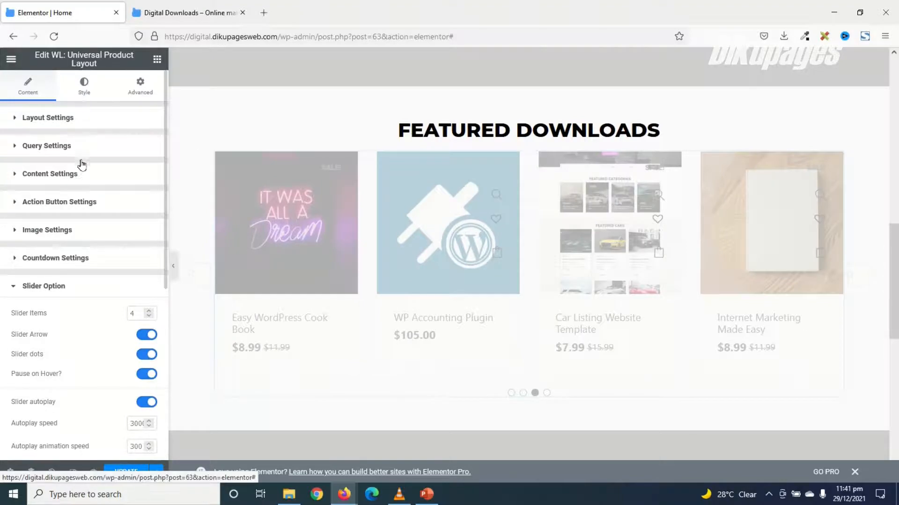
scroll(69, 420, down, 5)
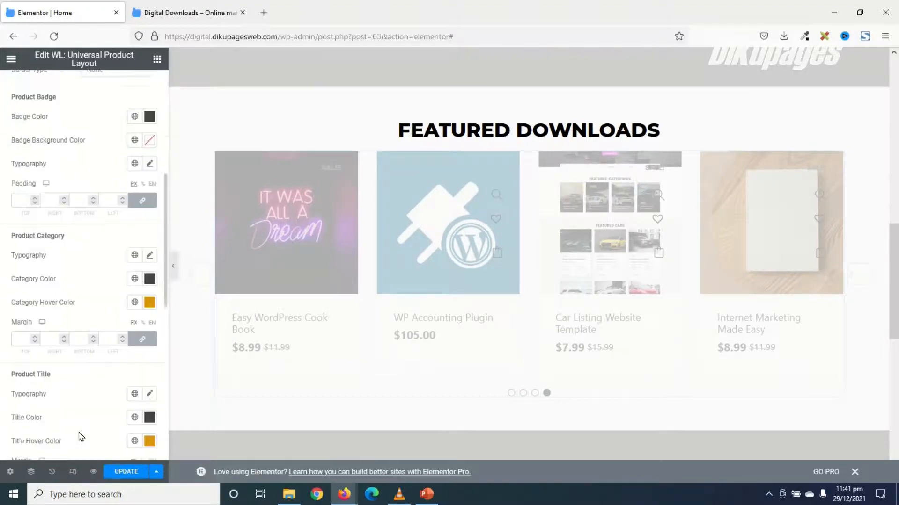
scroll(77, 433, up, 6)
click(144, 88)
scroll(120, 351, down, 5)
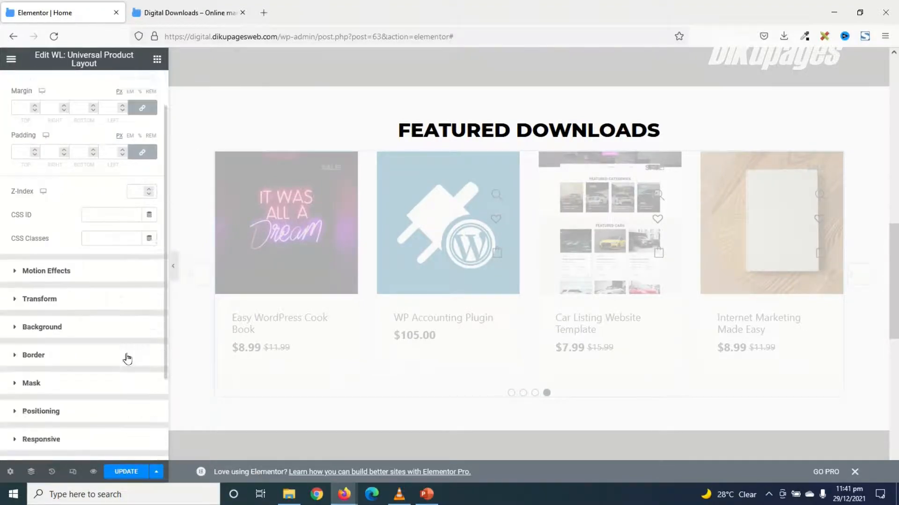
scroll(129, 368, up, 6)
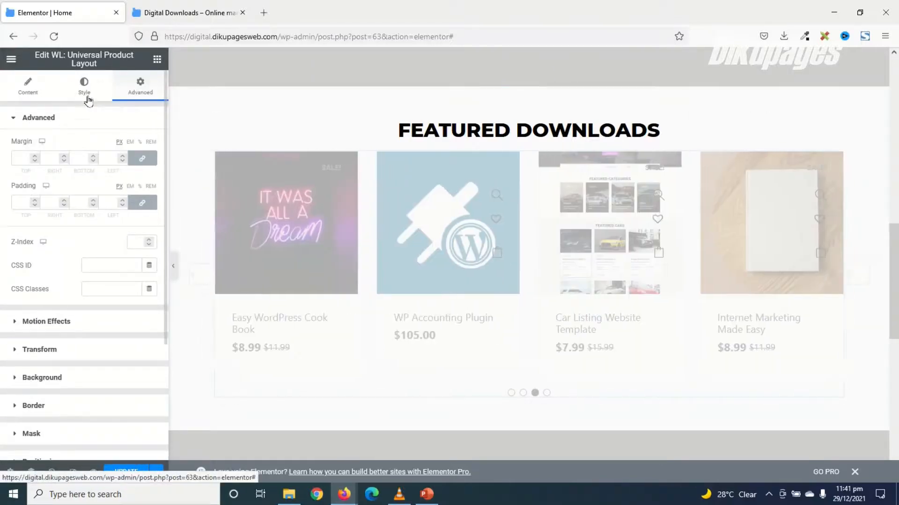
click(84, 87)
click(125, 472)
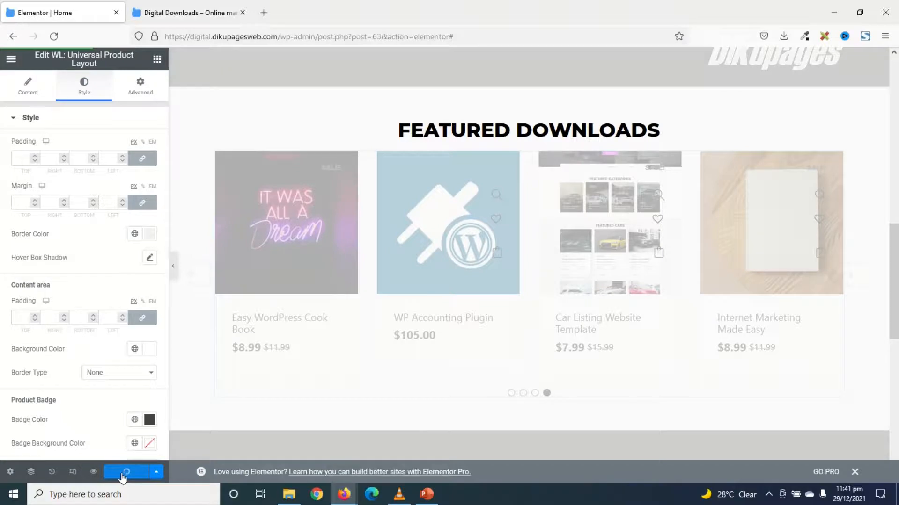
click(93, 472)
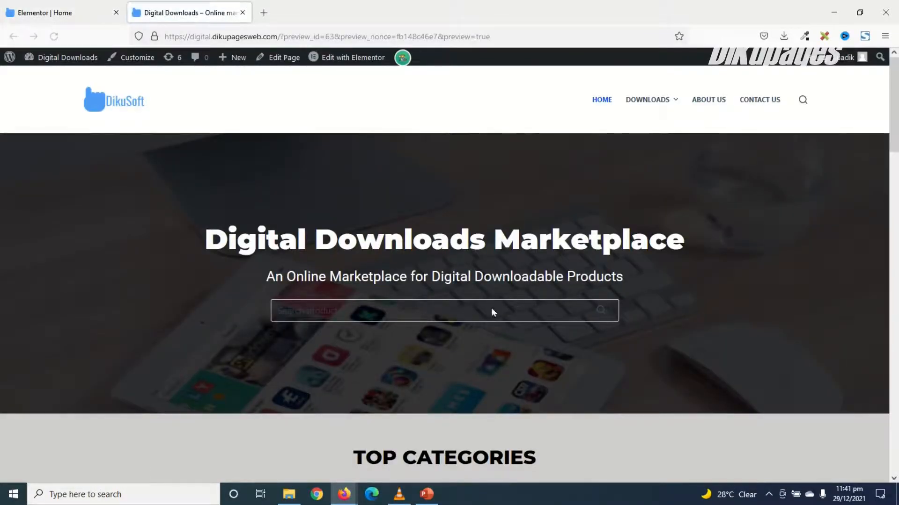
scroll(491, 309, down, 4)
scroll(491, 308, down, 4)
scroll(506, 295, down, 3)
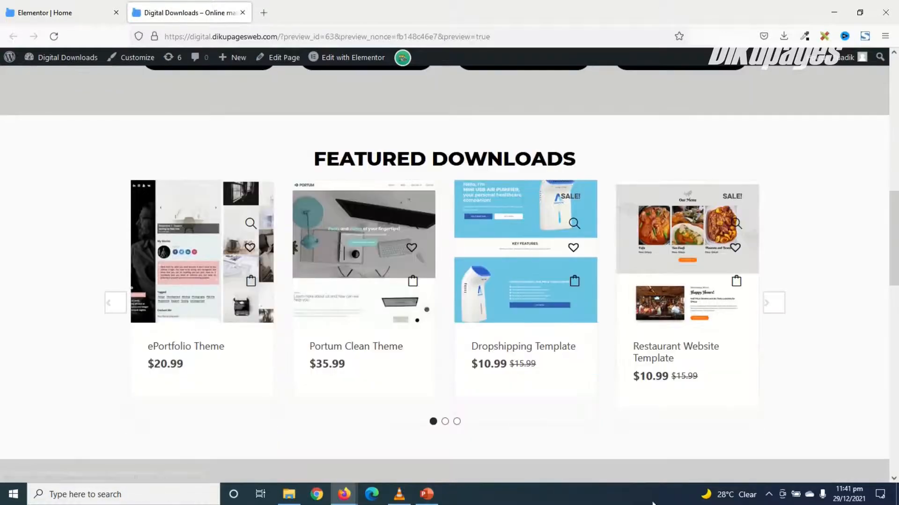
Advance the Featured Downloads slider twice with its Next arrow in the preview
click(772, 304)
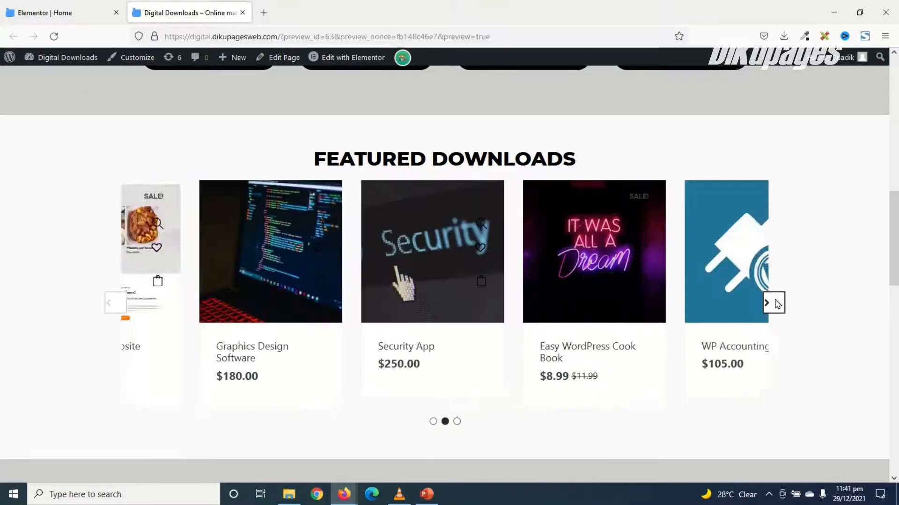
click(778, 304)
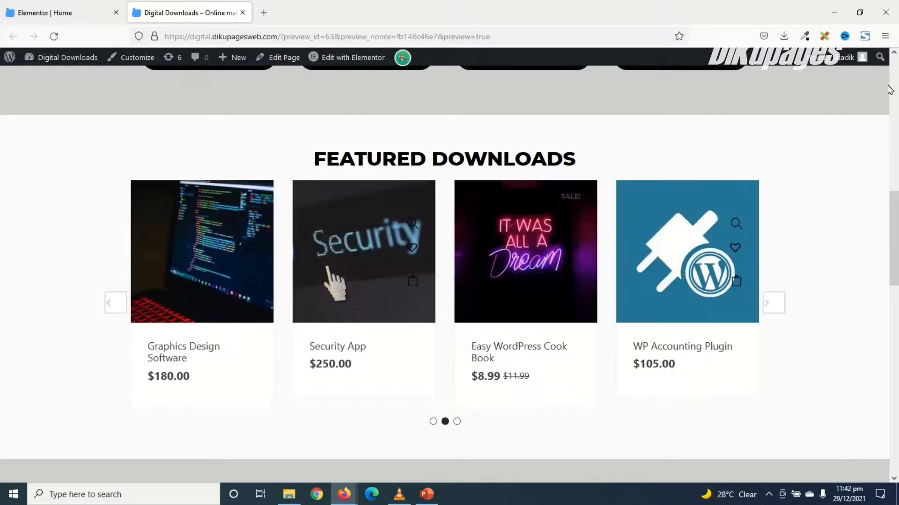
click(859, 11)
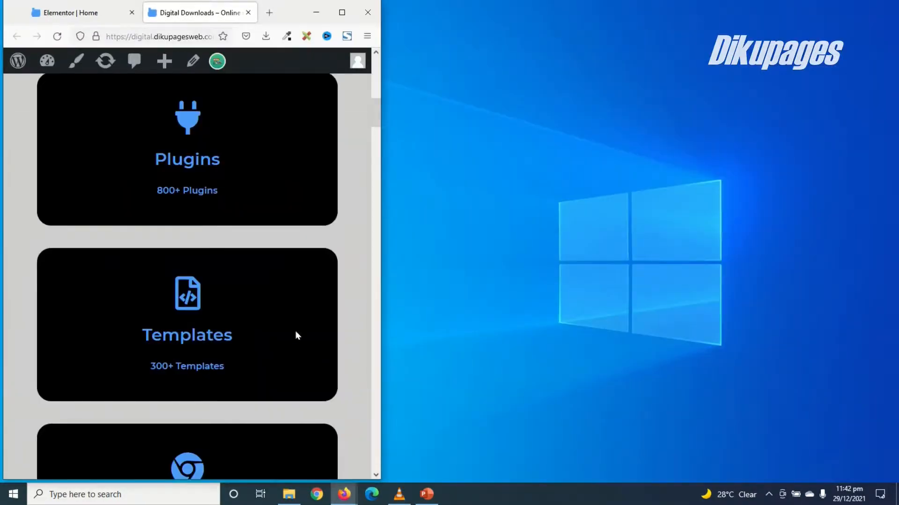
scroll(296, 335, down, 4)
scroll(302, 352, down, 4)
scroll(323, 393, down, 4)
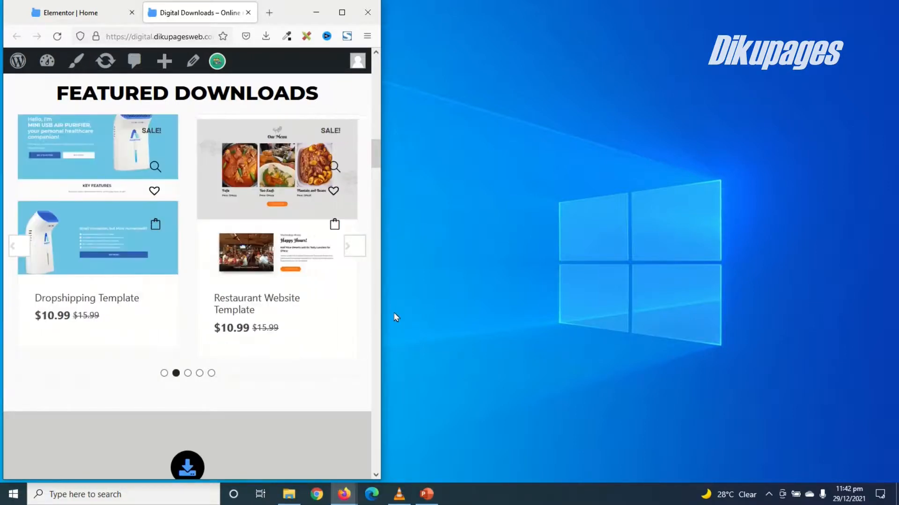
drag(381, 302, 259, 294)
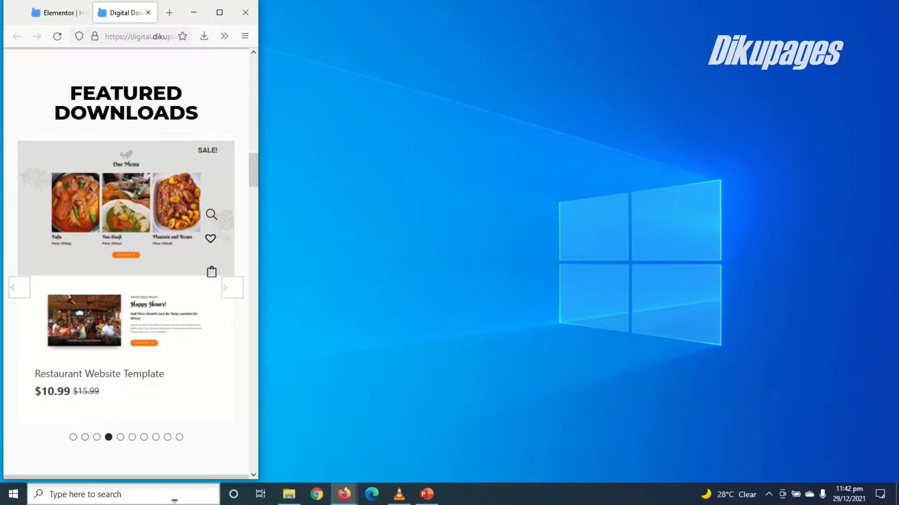
click(219, 12)
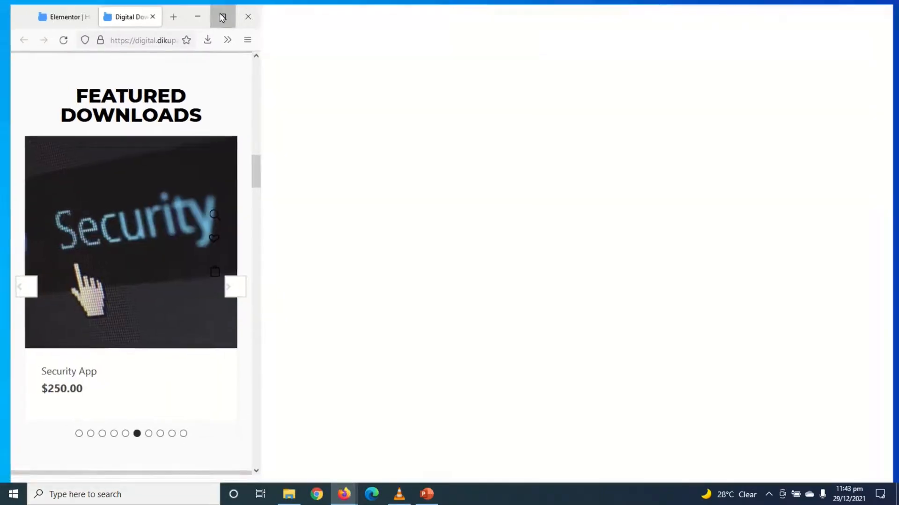
scroll(621, 377, down, 5)
scroll(622, 377, down, 5)
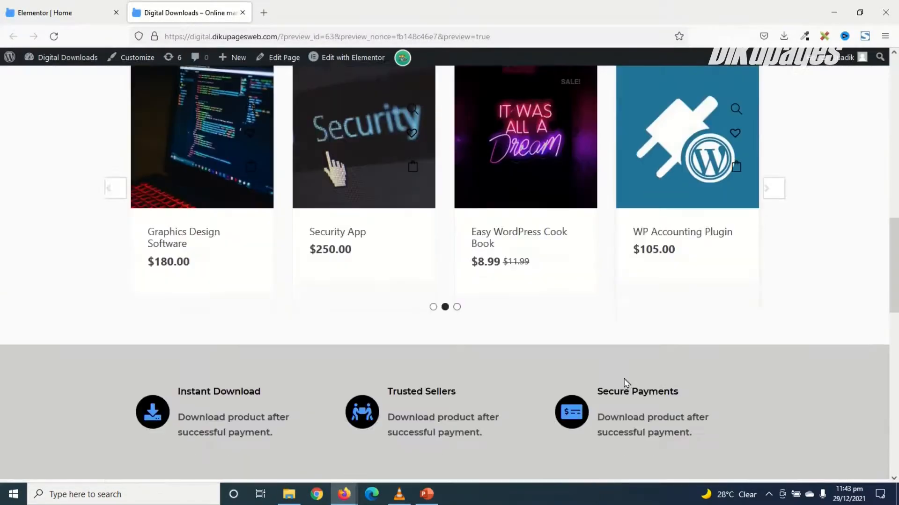
scroll(625, 383, down, 2)
scroll(639, 393, up, 3)
scroll(640, 394, up, 3)
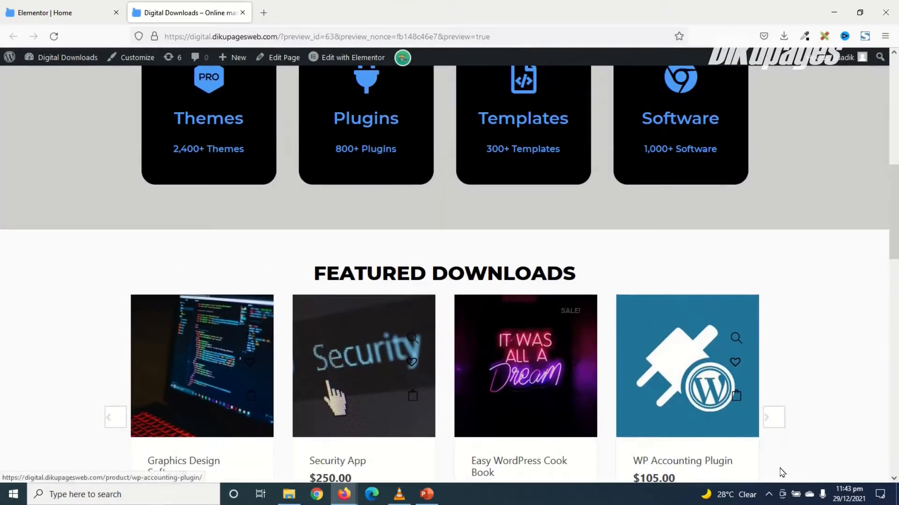
scroll(808, 451, down, 1)
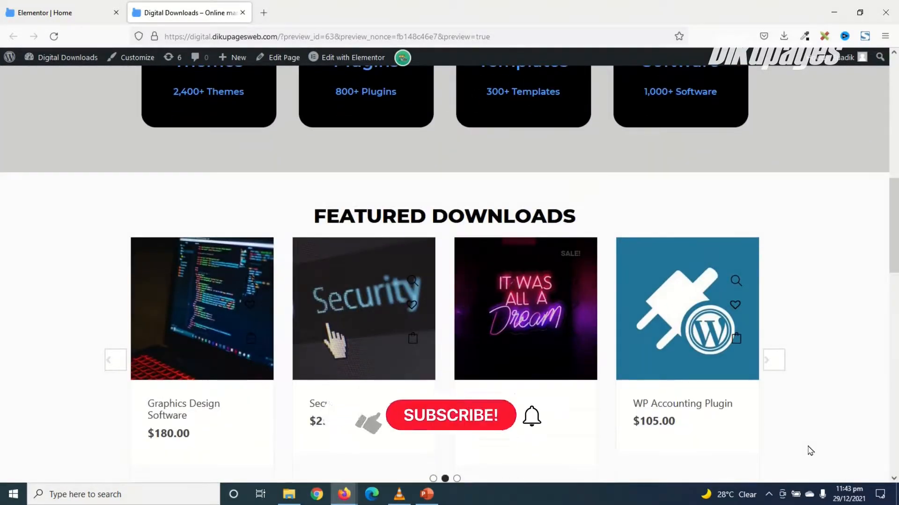
scroll(810, 451, down, 1)
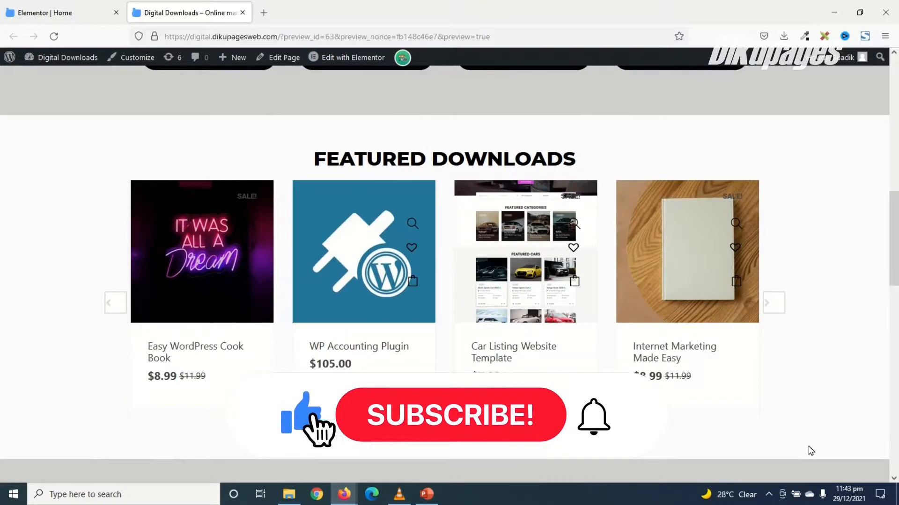